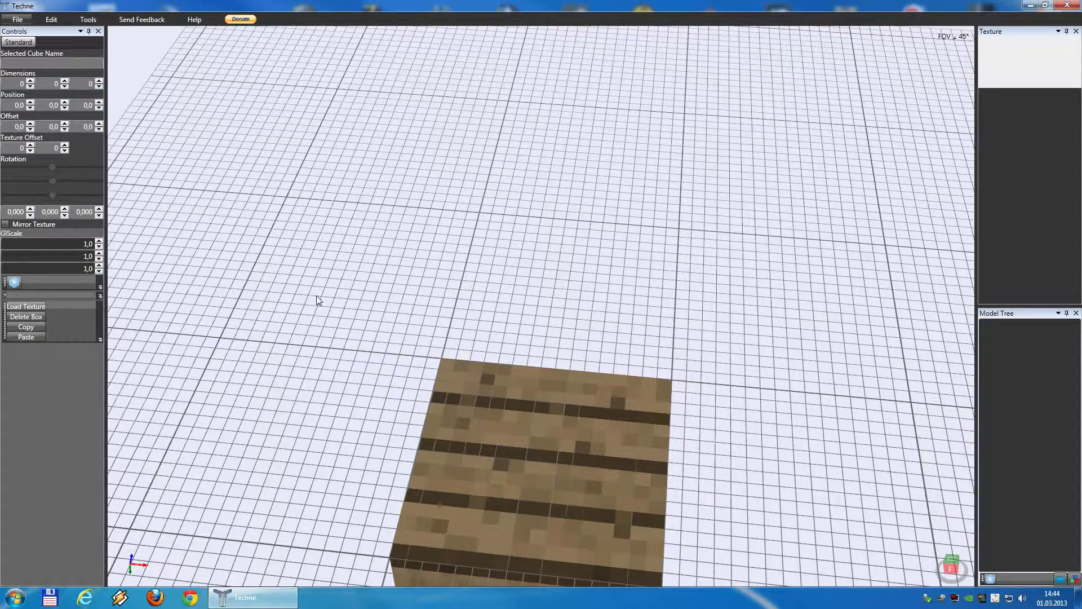
# - Zoom out of the viewport around the wood-plank block
pyautogui.scroll(-3, 333, 287)
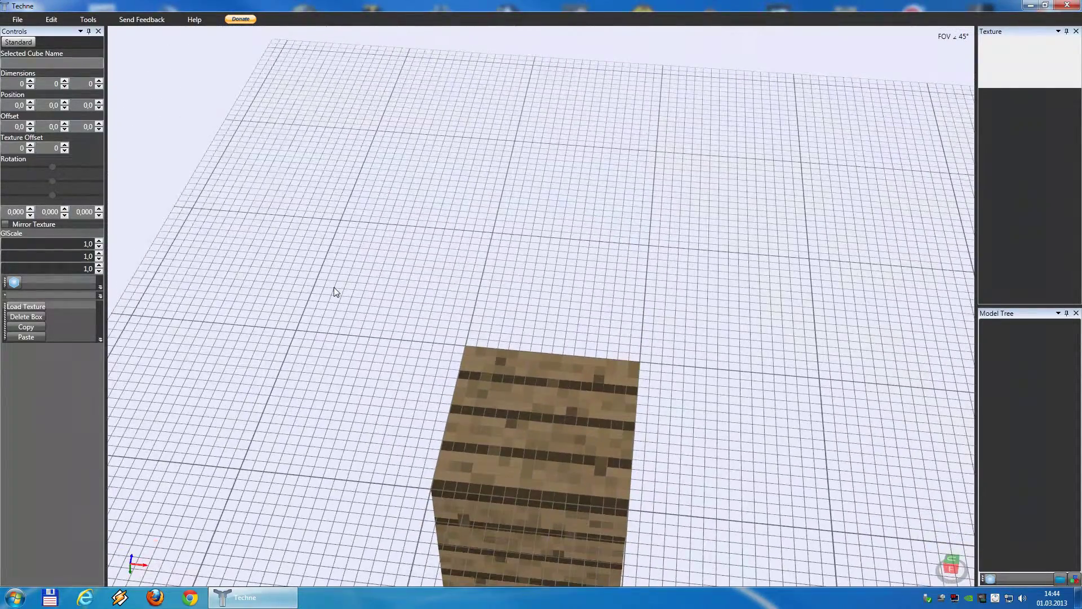
pyautogui.scroll(-3, 334, 288)
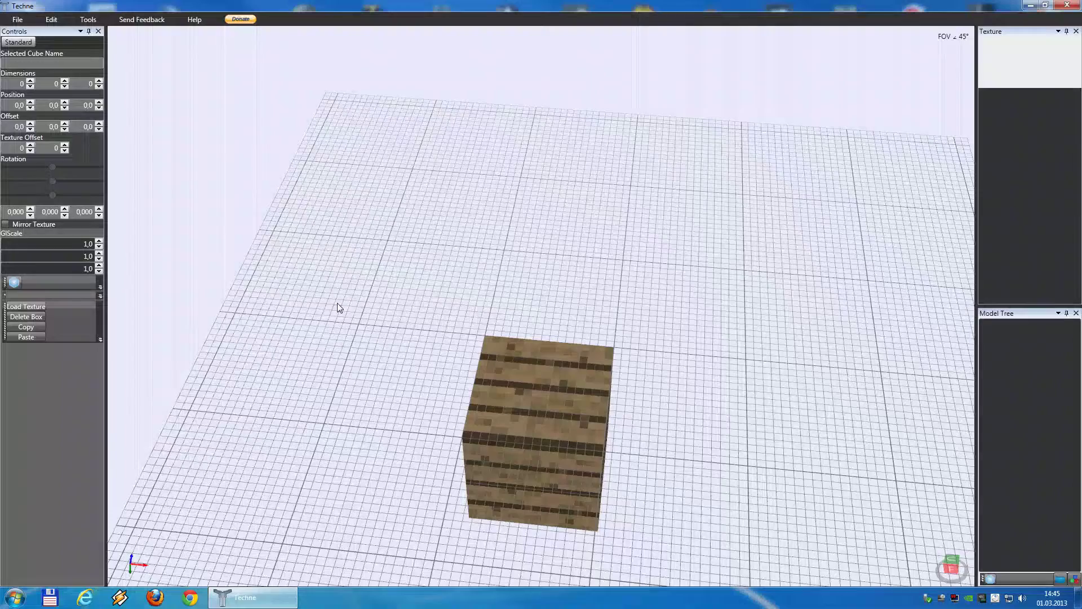
# - Open ModelMGBlanko from the Templates folder through File > Open
pyautogui.click(22, 20)
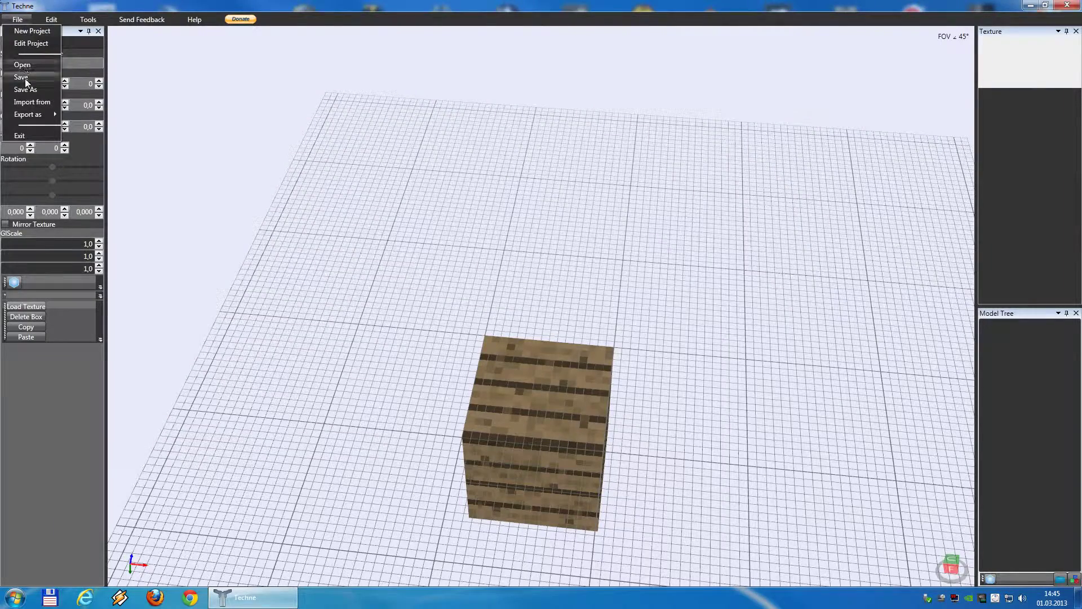
pyautogui.click(25, 65)
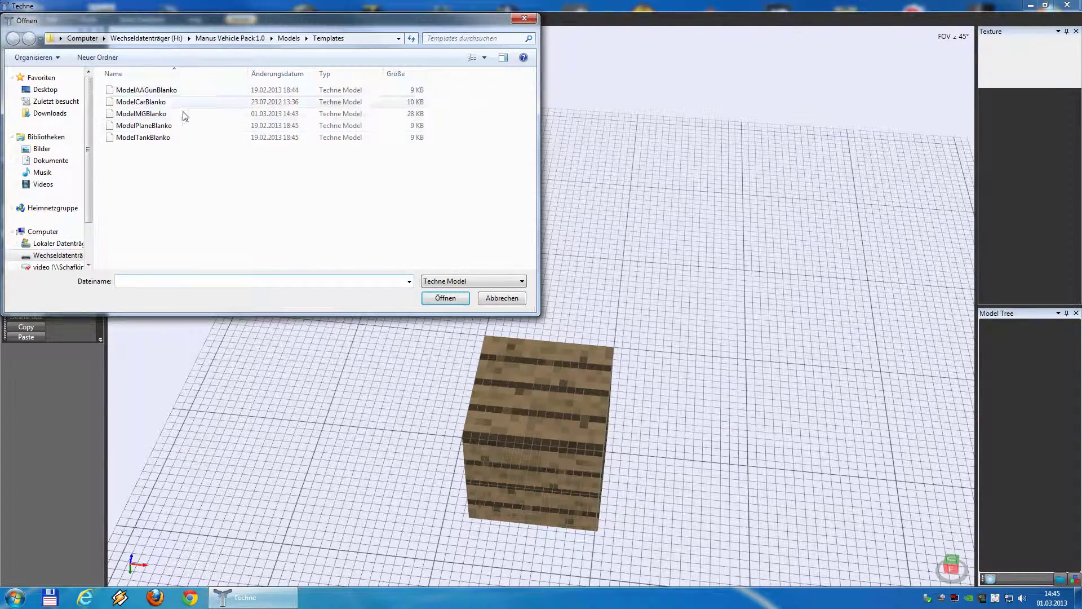
pyautogui.doubleClick(141, 113)
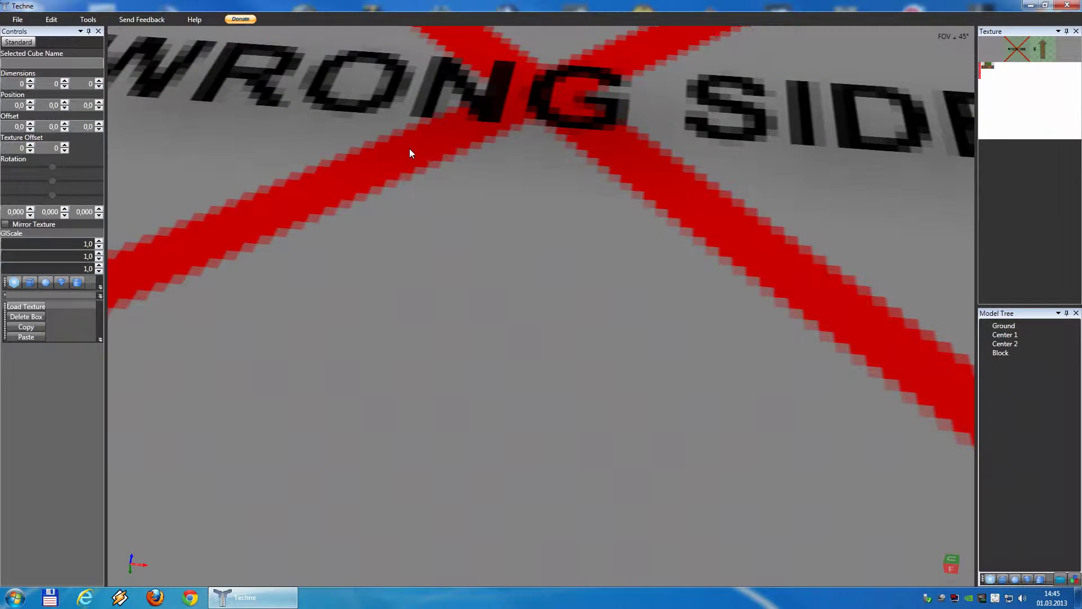
pyautogui.scroll(-10, 411, 148)
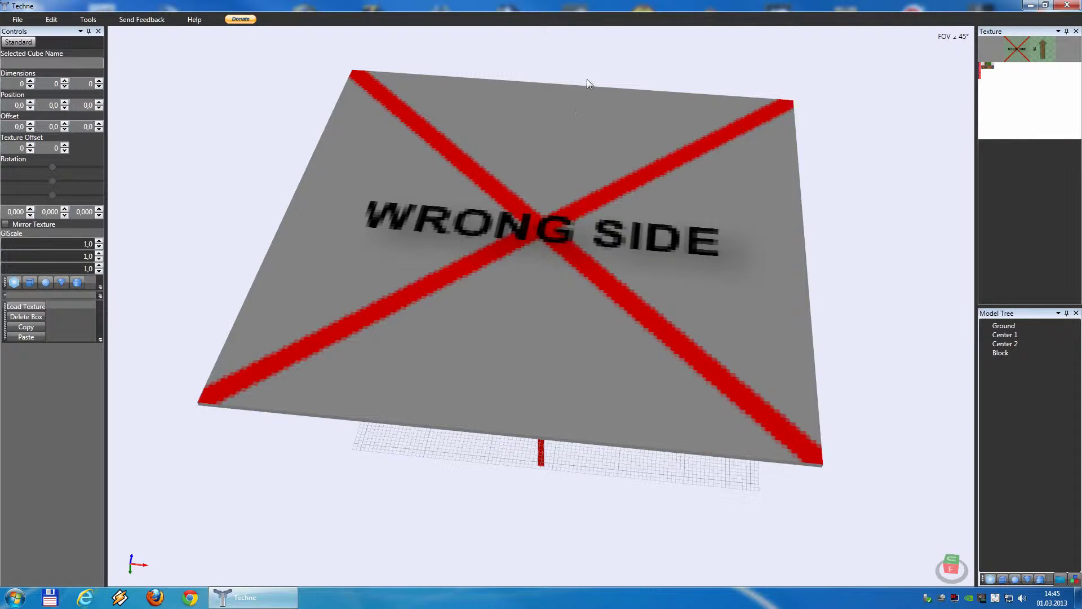
# - Orbit above the ground plate and zoom in on the grass and plank blocks
pyautogui.moveTo(587, 80); pyautogui.dragTo(527, 255, button='right')
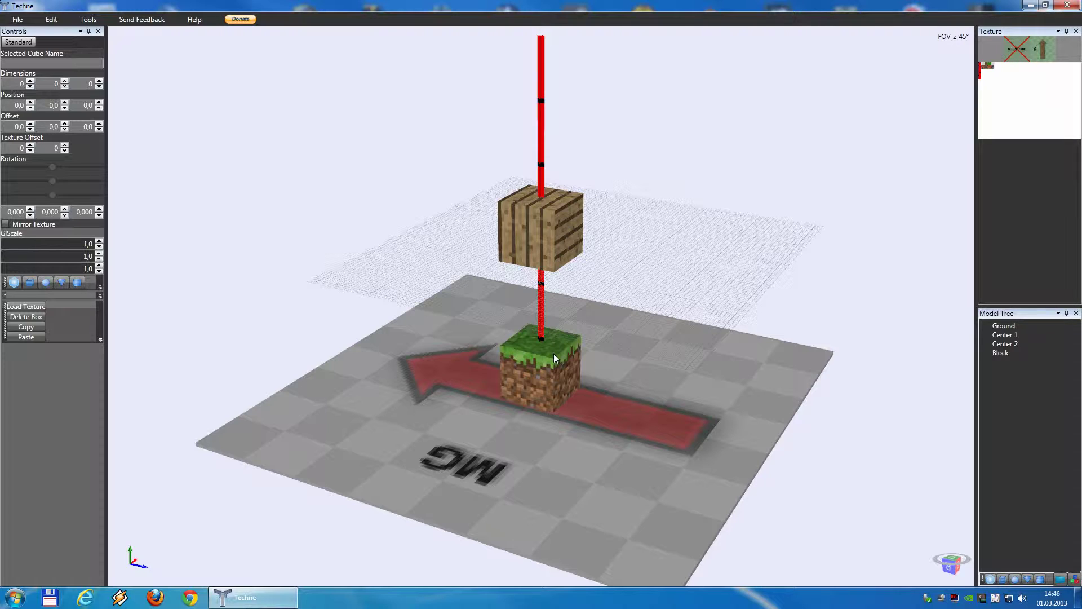
pyautogui.scroll(8, 552, 360)
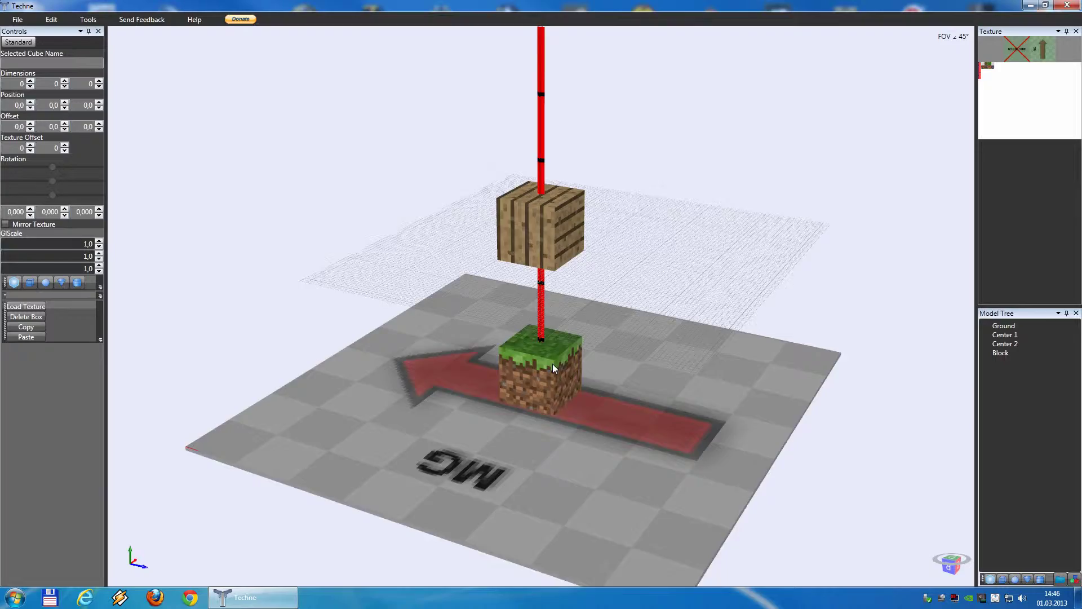
pyautogui.moveTo(576, 423); pyautogui.dragTo(552, 412, button='right')
pyautogui.moveTo(552, 414); pyautogui.dragTo(587, 417, button='middle')
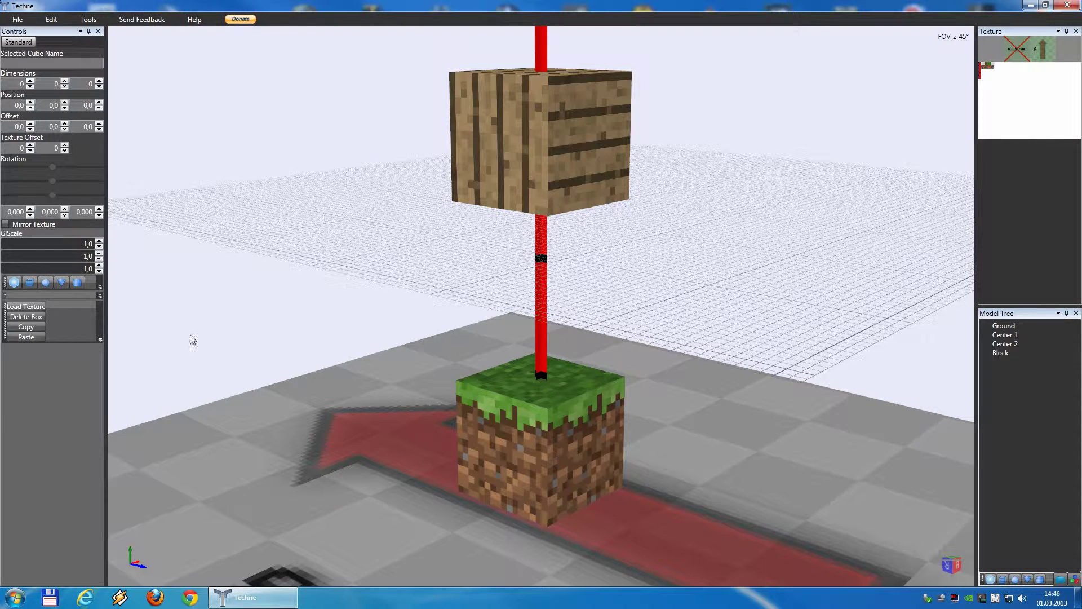
# - Add a flat 4×1×2 cube positioned at -2, 0, -1
pyautogui.click(13, 283)
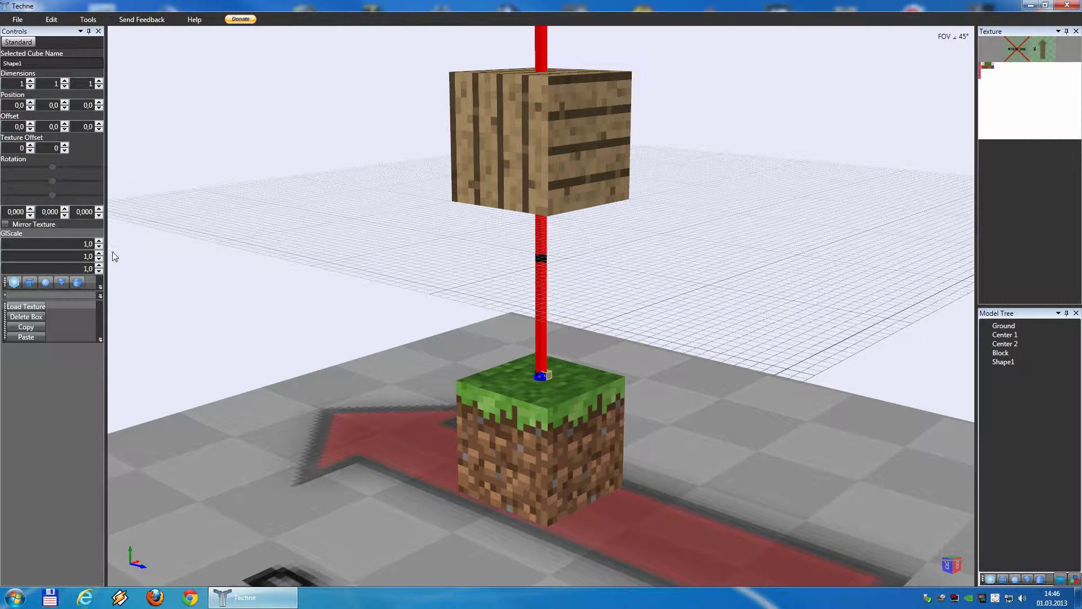
pyautogui.click(30, 81)
pyautogui.doubleClick(30, 81)
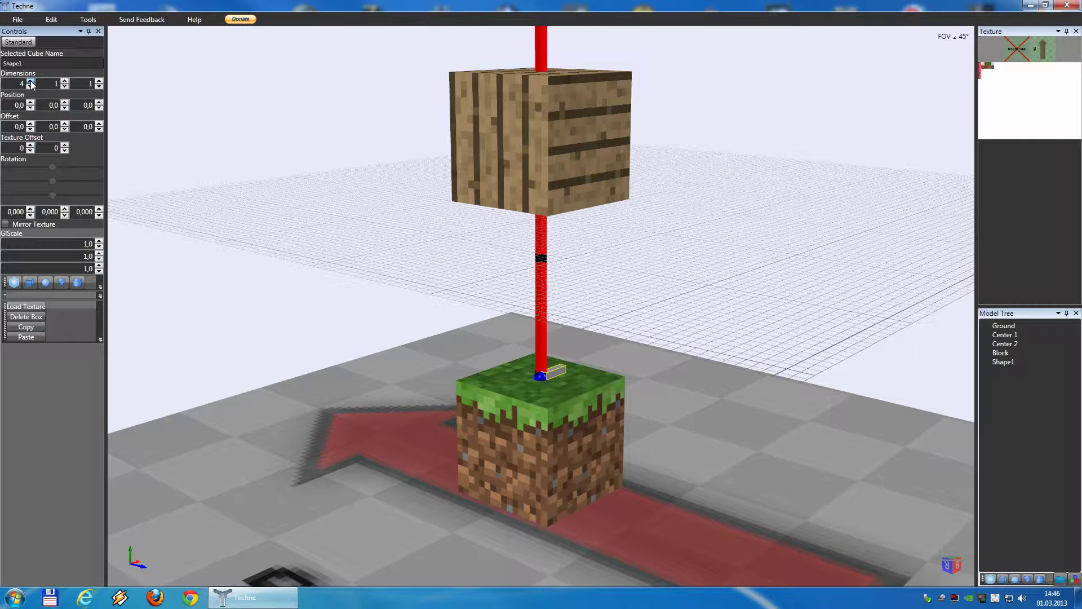
pyautogui.click(99, 81)
pyautogui.click(31, 108)
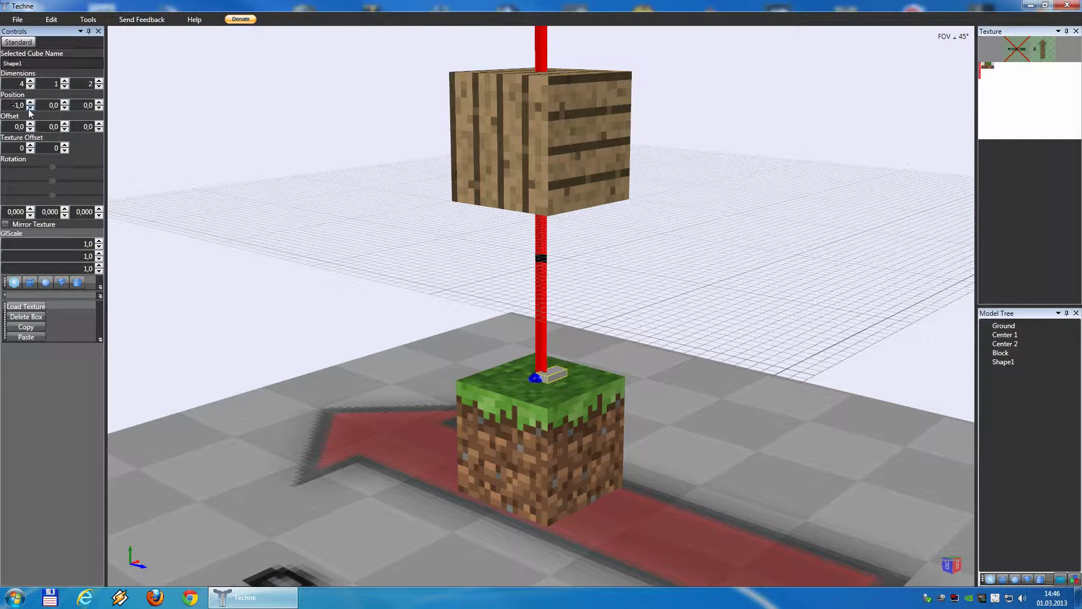
pyautogui.click(30, 107)
pyautogui.click(99, 103)
pyautogui.click(99, 107)
pyautogui.click(98, 107)
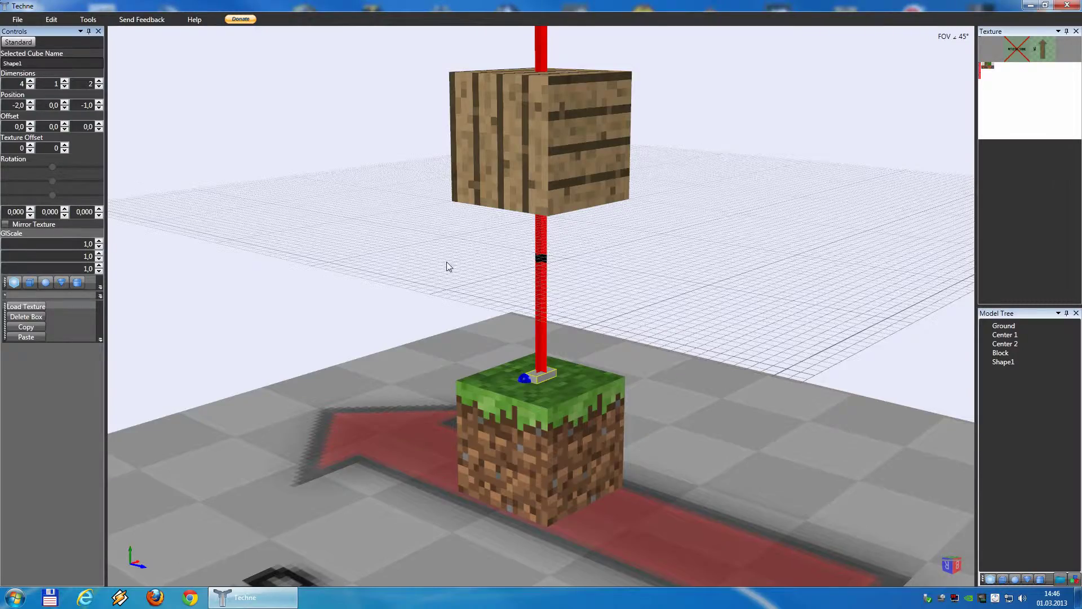
pyautogui.moveTo(446, 261); pyautogui.dragTo(404, 268, button='right')
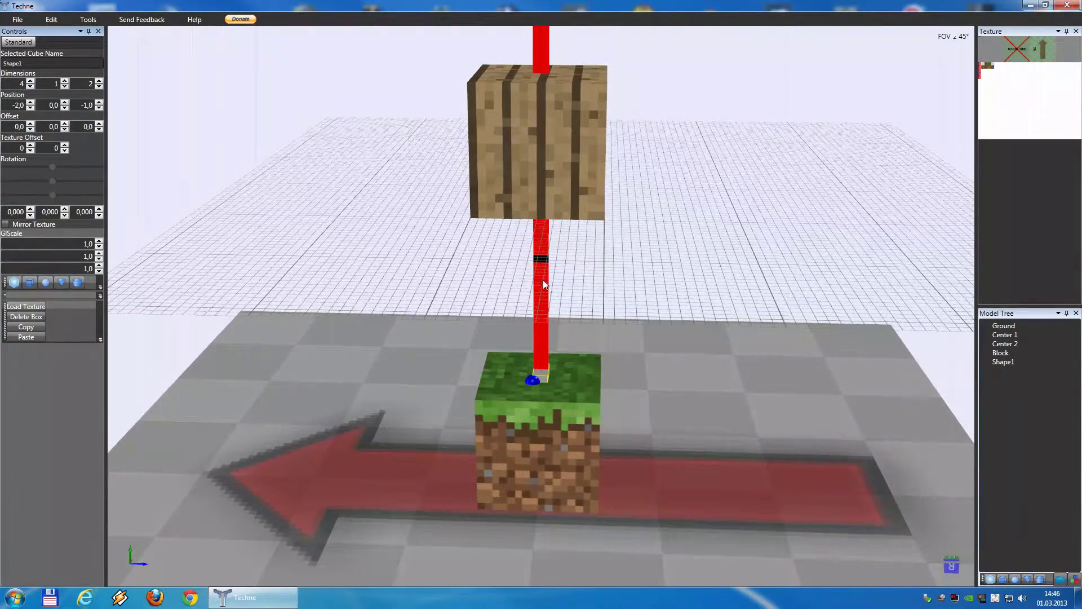
pyautogui.moveTo(637, 328)
pyautogui.mouseDown(button='middle')
pyautogui.moveTo(570, 332)
pyautogui.moveTo(682, 329)
pyautogui.moveTo(635, 331)
pyautogui.mouseUp(button='middle')
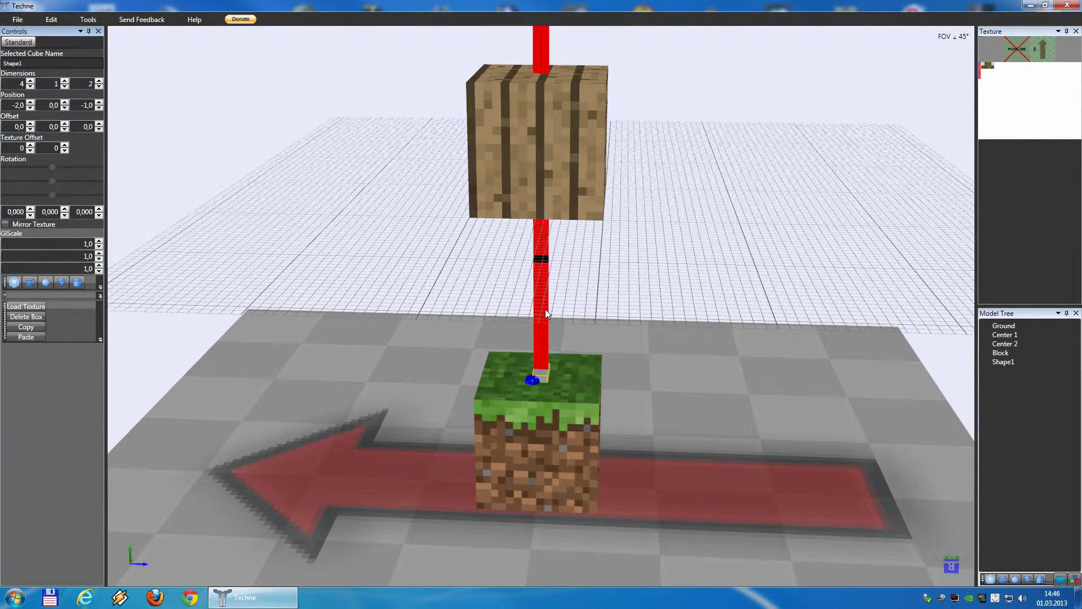
pyautogui.moveTo(546, 309)
pyautogui.mouseDown(button='middle')
pyautogui.moveTo(590, 310)
pyautogui.moveTo(550, 310)
pyautogui.mouseUp(button='middle')
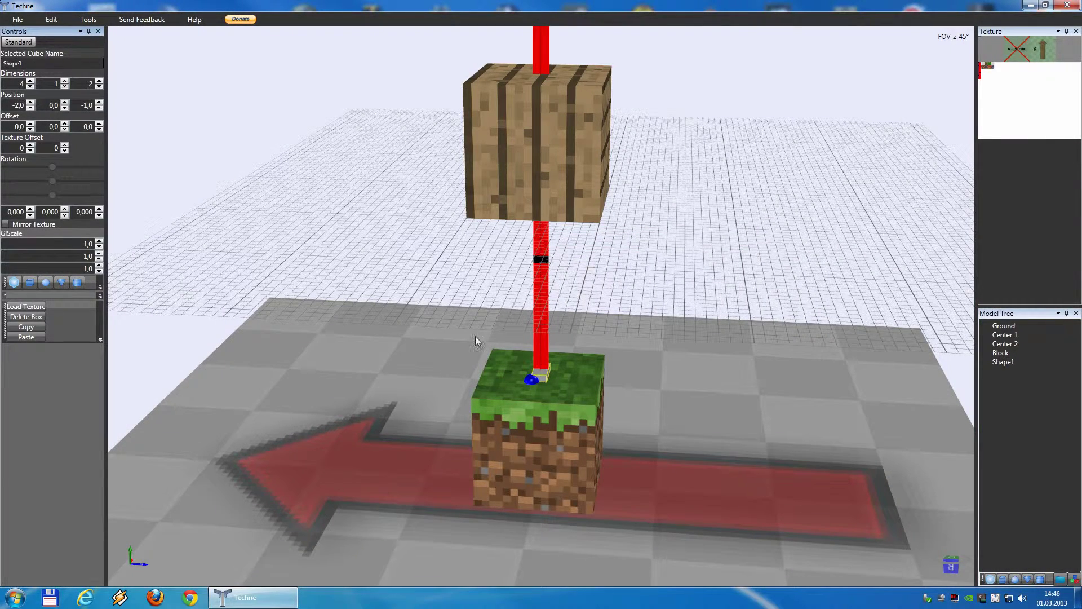
# - Add a 1×5×1 post cube positioned at -0,5, 1, -0,5
pyautogui.click(16, 283)
pyautogui.click(65, 80)
pyautogui.click(65, 81)
pyautogui.click(65, 81)
pyautogui.click(65, 80)
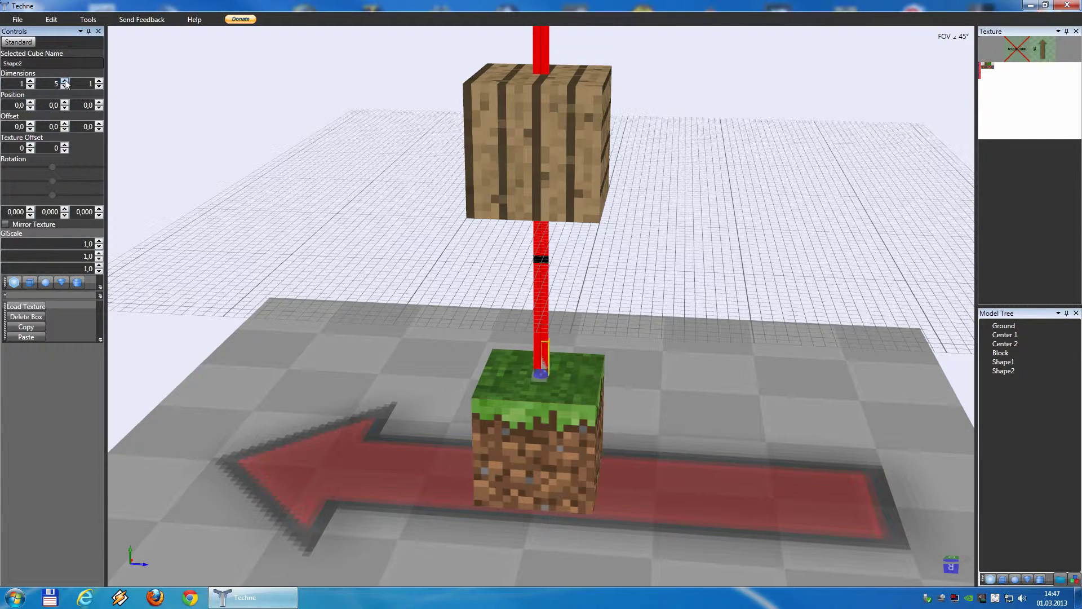
pyautogui.moveTo(197, 140); pyautogui.dragTo(258, 141, button='right')
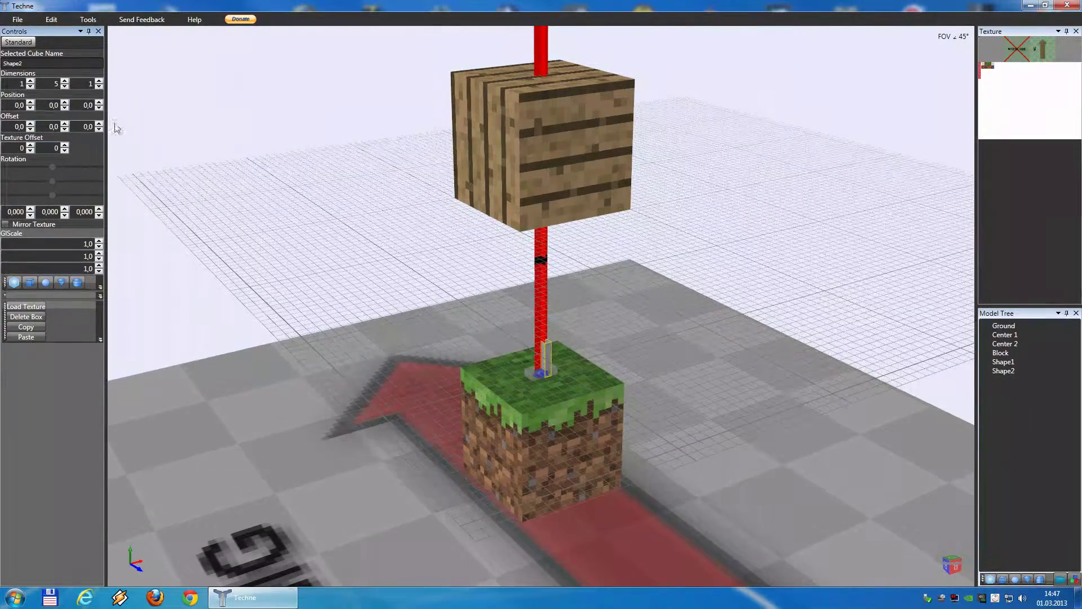
pyautogui.click(65, 107)
pyautogui.click(65, 103)
pyautogui.click(65, 102)
pyautogui.press('Tab')
pyautogui.write('-0,5')
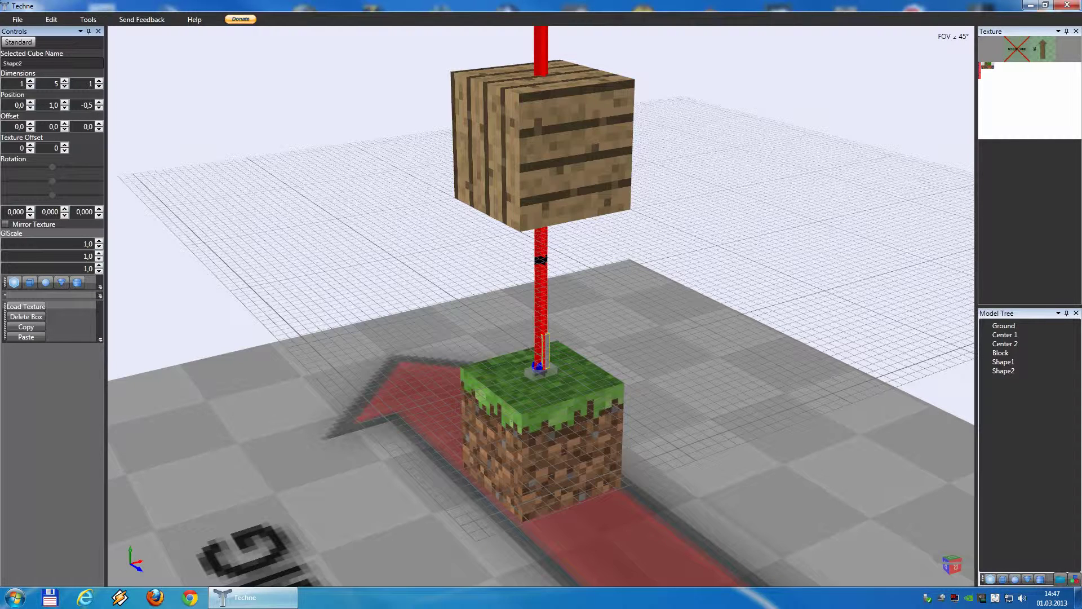
pyautogui.doubleClick(20, 105)
pyautogui.write('-0,5')
pyautogui.moveTo(426, 352); pyautogui.dragTo(624, 358, button='middle')
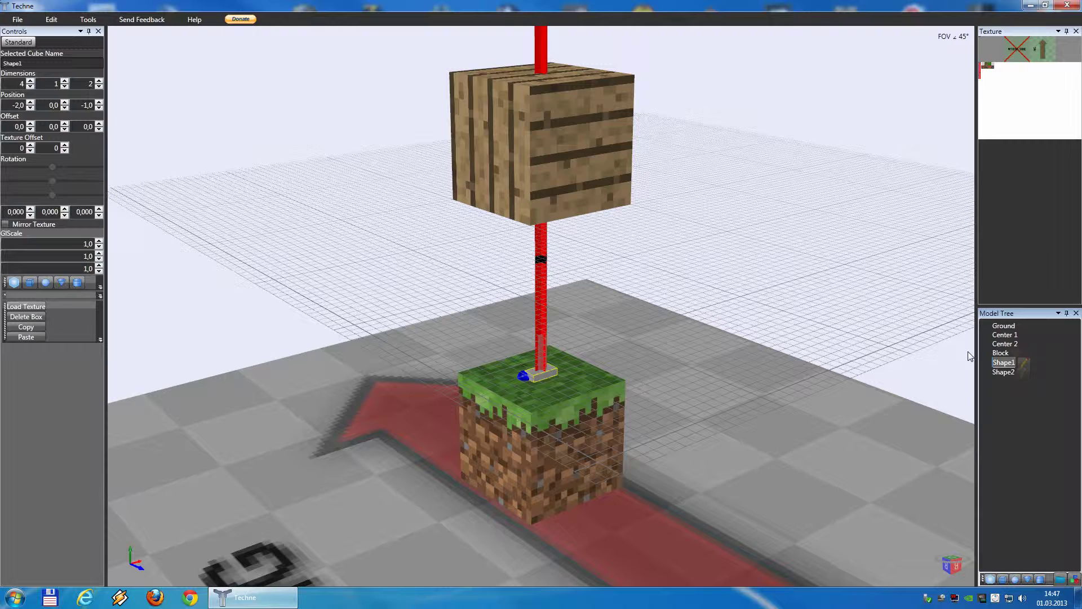
# - Name Shape1 and Shape2 'Bipod' in the Selected Cube Name field
pyautogui.click(1003, 362)
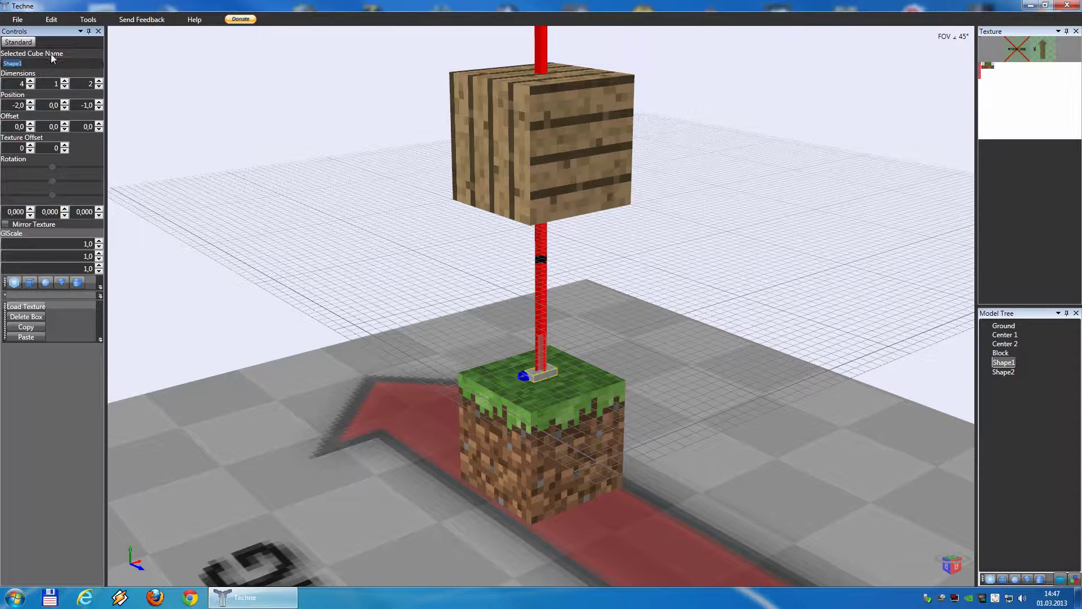
pyautogui.write('Bipod')
pyautogui.click(1003, 372)
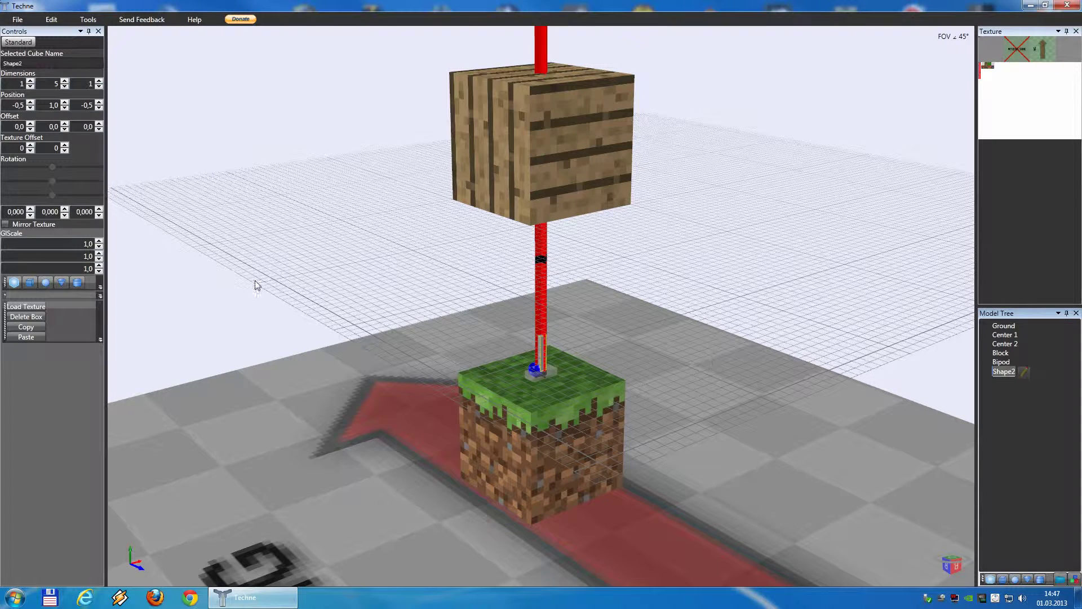
pyautogui.moveTo(29, 64); pyautogui.dragTo(2, 63)
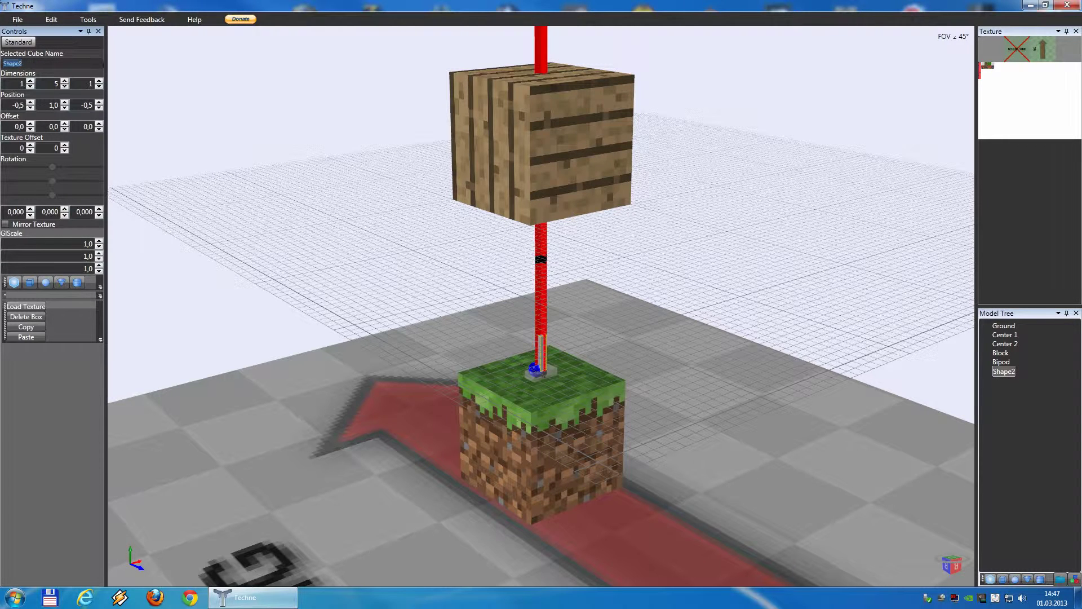
pyautogui.write('Bipod')
pyautogui.moveTo(317, 257)
pyautogui.mouseDown(button='middle')
pyautogui.moveTo(684, 282)
pyautogui.moveTo(377, 266)
pyautogui.moveTo(519, 237)
pyautogui.moveTo(705, 256)
pyautogui.moveTo(587, 251)
pyautogui.moveTo(391, 270)
pyautogui.moveTo(381, 239)
pyautogui.moveTo(328, 241)
pyautogui.mouseUp(button='middle')
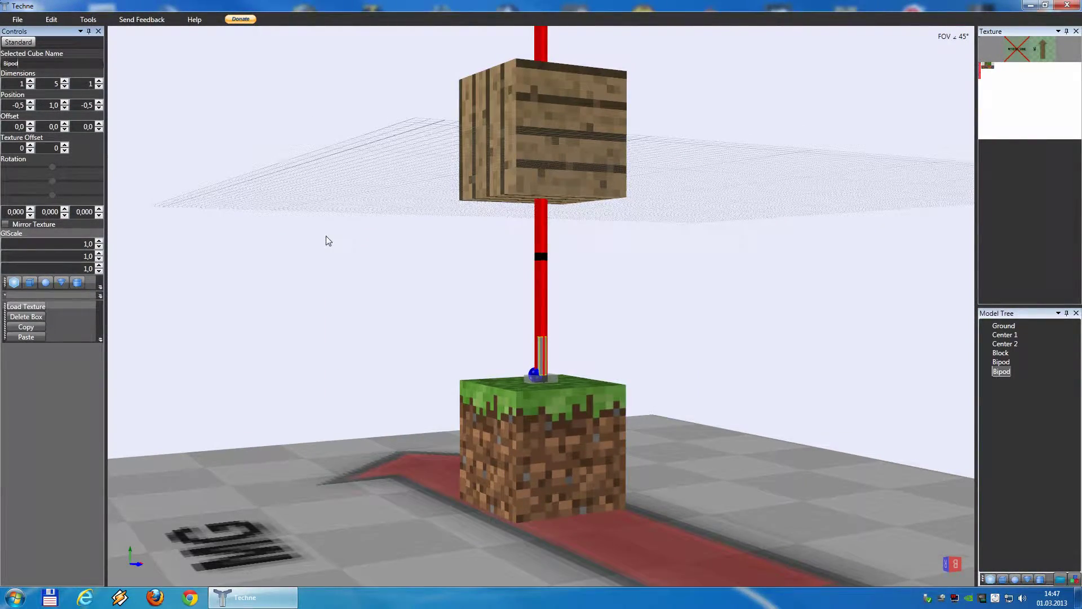
pyautogui.moveTo(404, 264); pyautogui.dragTo(419, 287, button='middle')
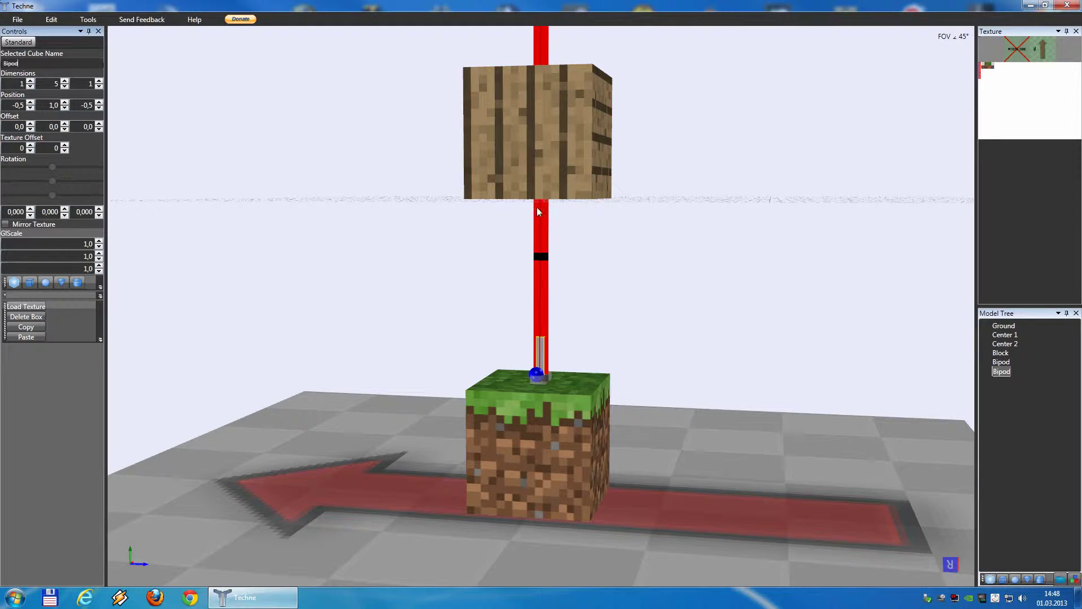
# - Add a new cube and size it 2×3×13 for the gun body
pyautogui.click(14, 282)
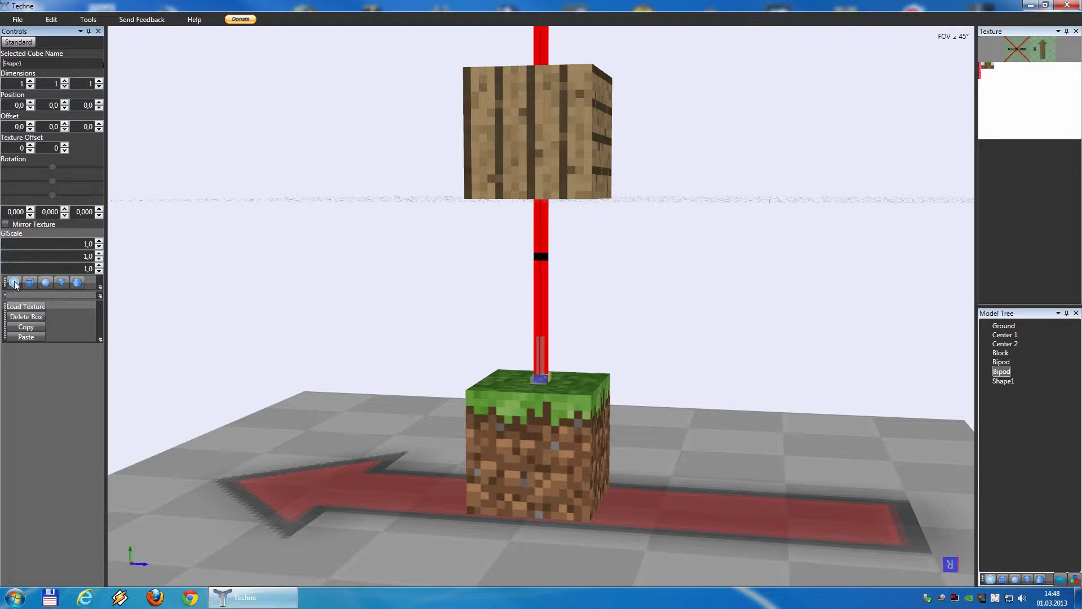
pyautogui.click(30, 81)
pyautogui.moveTo(185, 123); pyautogui.dragTo(239, 128, button='right')
pyautogui.click(64, 81)
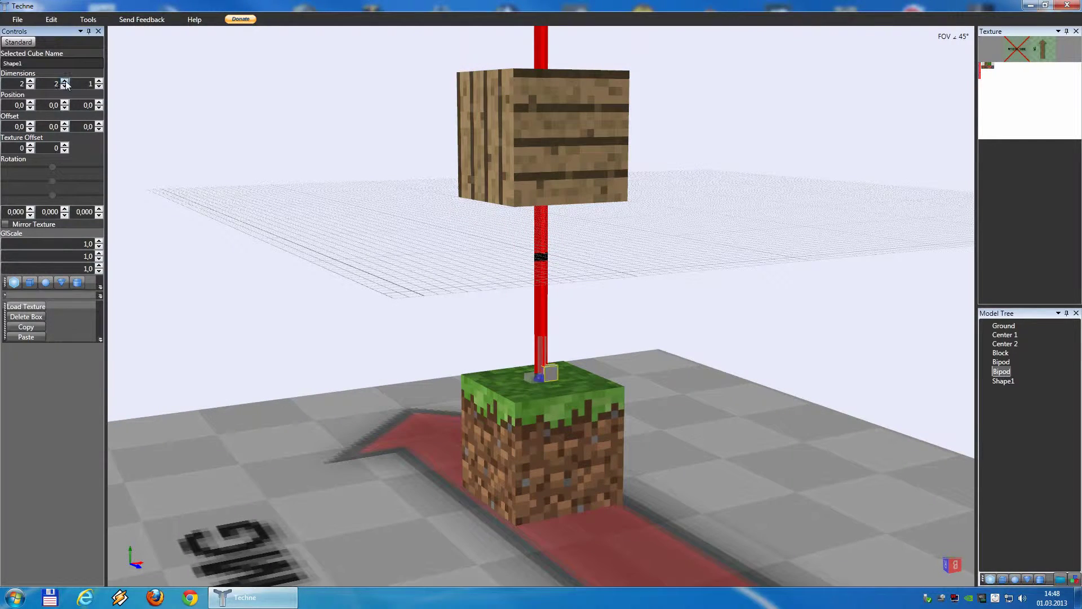
pyautogui.click(65, 81)
pyautogui.click(99, 81)
pyautogui.click(98, 81)
pyautogui.click(99, 81)
pyautogui.click(99, 81)
pyautogui.click(99, 81)
pyautogui.click(98, 82)
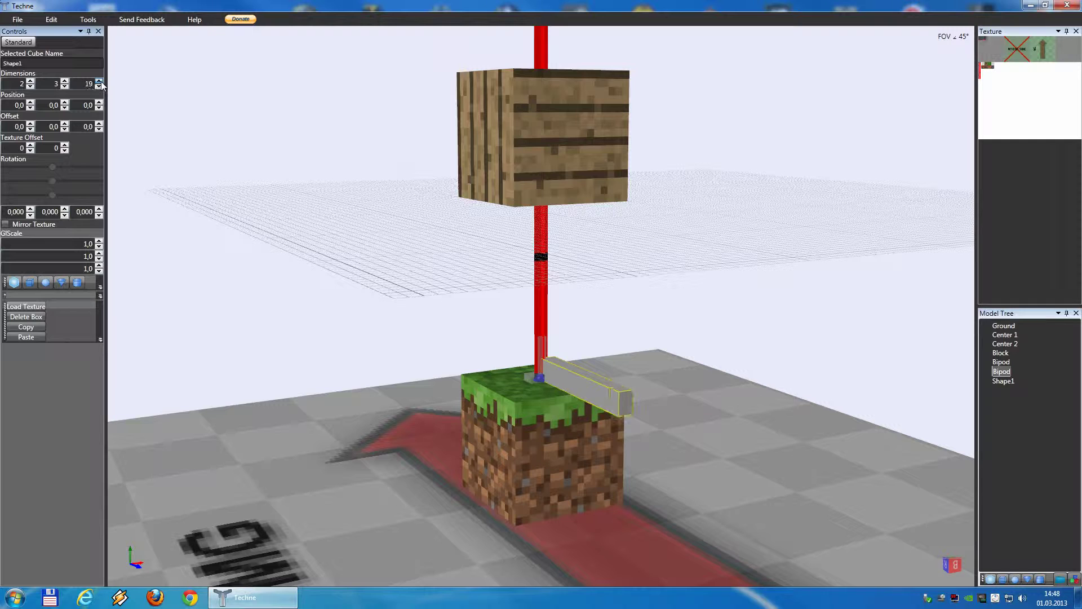
pyautogui.click(98, 81)
pyautogui.click(99, 86)
pyautogui.click(99, 86)
pyautogui.click(98, 86)
pyautogui.moveTo(306, 220); pyautogui.dragTo(230, 207, button='right')
pyautogui.click(98, 86)
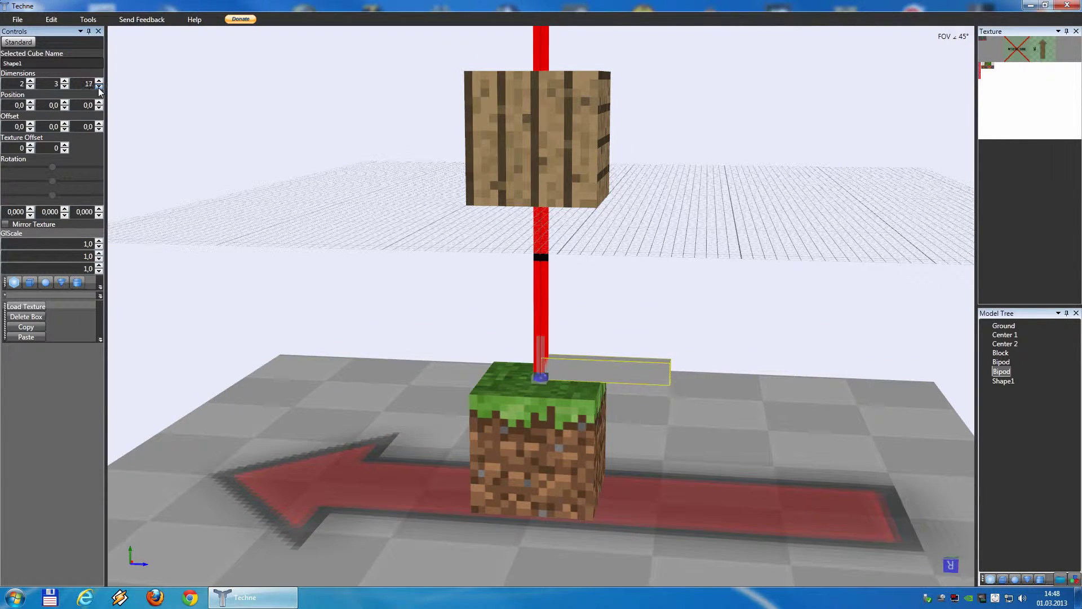
pyautogui.click(98, 86)
pyautogui.click(99, 86)
pyautogui.click(98, 87)
pyautogui.click(99, 86)
pyautogui.moveTo(410, 205)
pyautogui.mouseDown(button='right')
pyautogui.moveTo(478, 206)
pyautogui.moveTo(407, 204)
pyautogui.mouseUp(button='right')
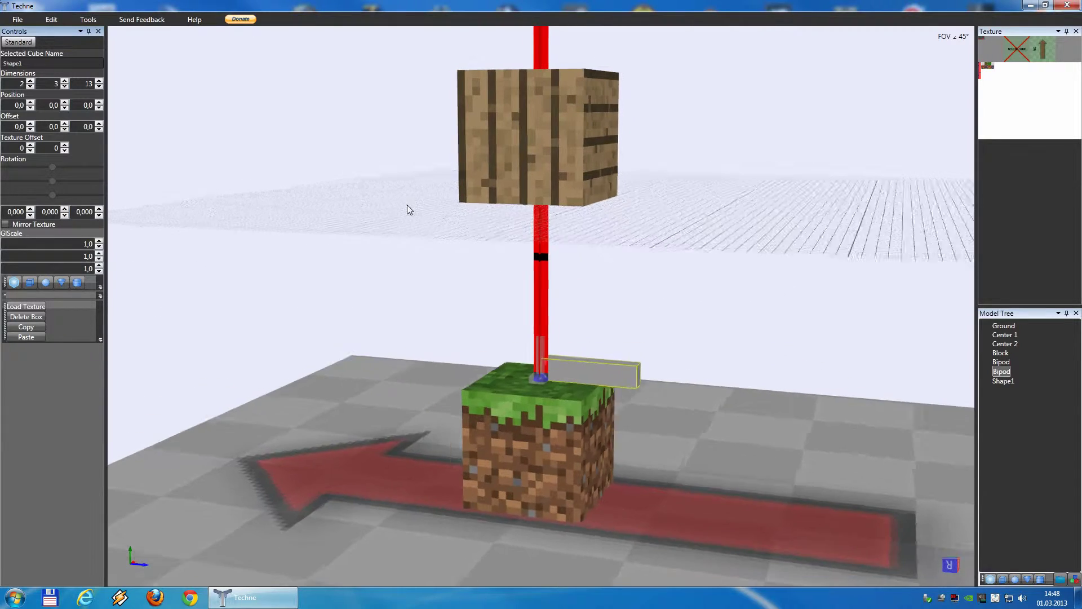
# - Raise the gun body to position Y 5 on the pole
pyautogui.click(65, 103)
pyautogui.click(65, 103)
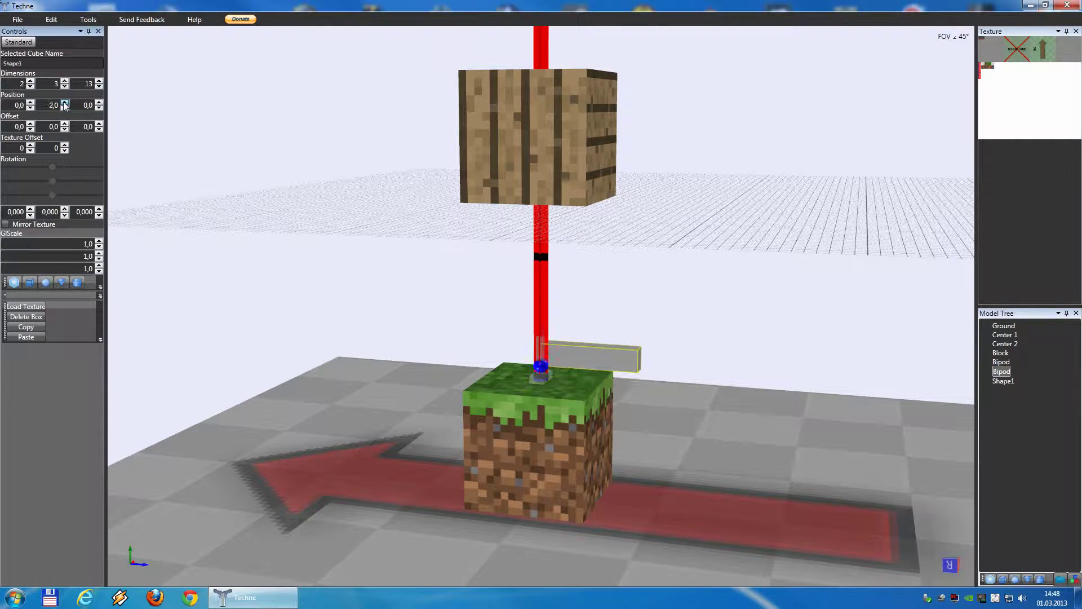
pyautogui.click(65, 103)
pyautogui.click(65, 104)
pyautogui.click(65, 103)
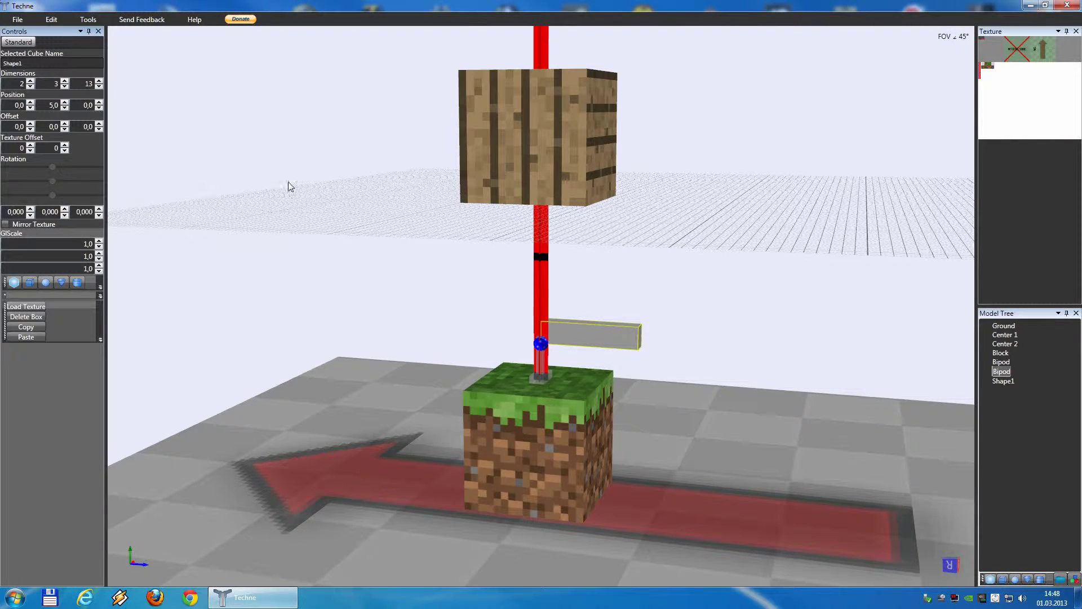
pyautogui.moveTo(364, 217)
pyautogui.mouseDown(button='right')
pyautogui.moveTo(242, 217)
pyautogui.moveTo(449, 223)
pyautogui.moveTo(312, 225)
pyautogui.moveTo(369, 224)
pyautogui.mouseUp(button='right')
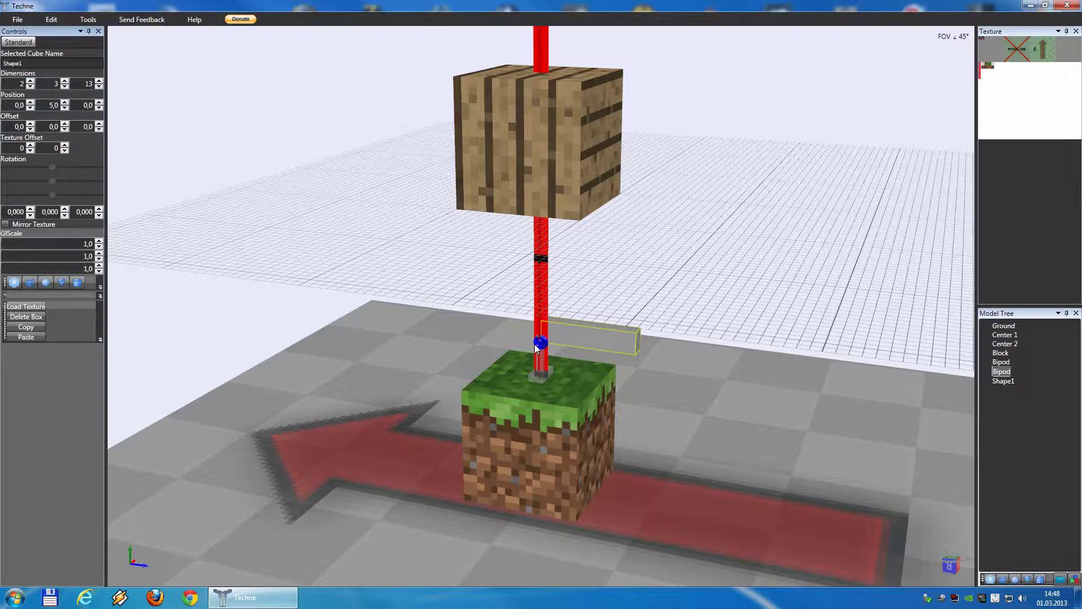
pyautogui.moveTo(482, 343); pyautogui.dragTo(409, 341, button='right')
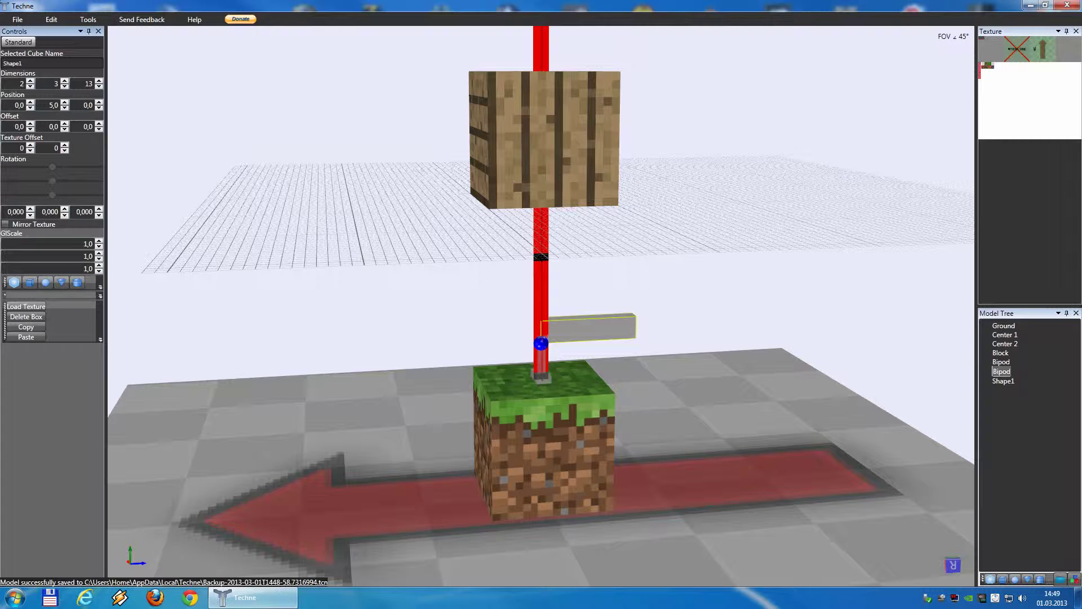
# - Give the gun body an offset of -1, 0, -4
pyautogui.click(30, 124)
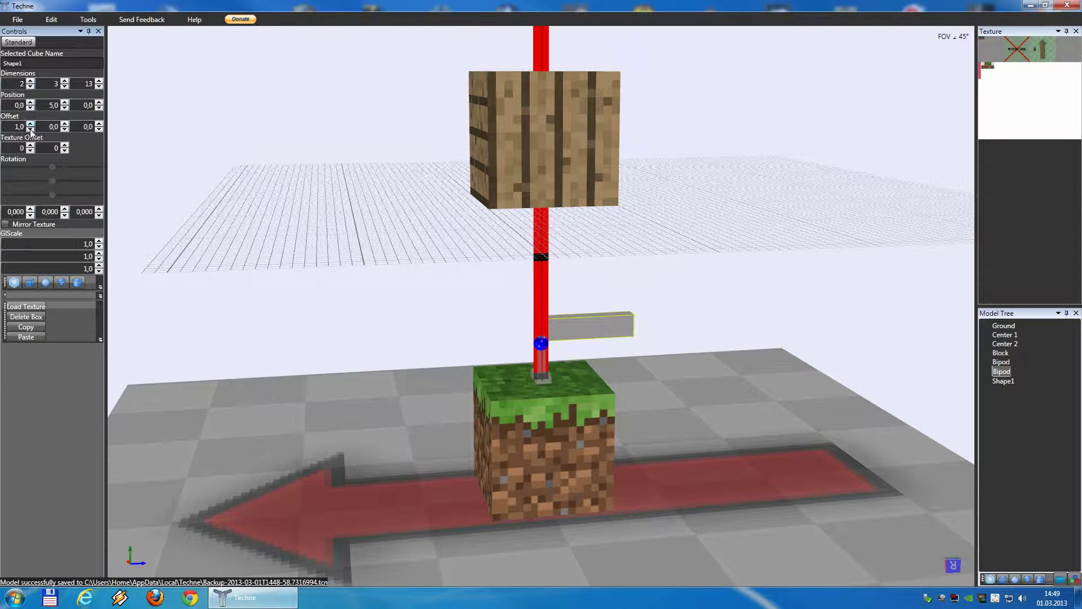
pyautogui.click(30, 130)
pyautogui.click(30, 129)
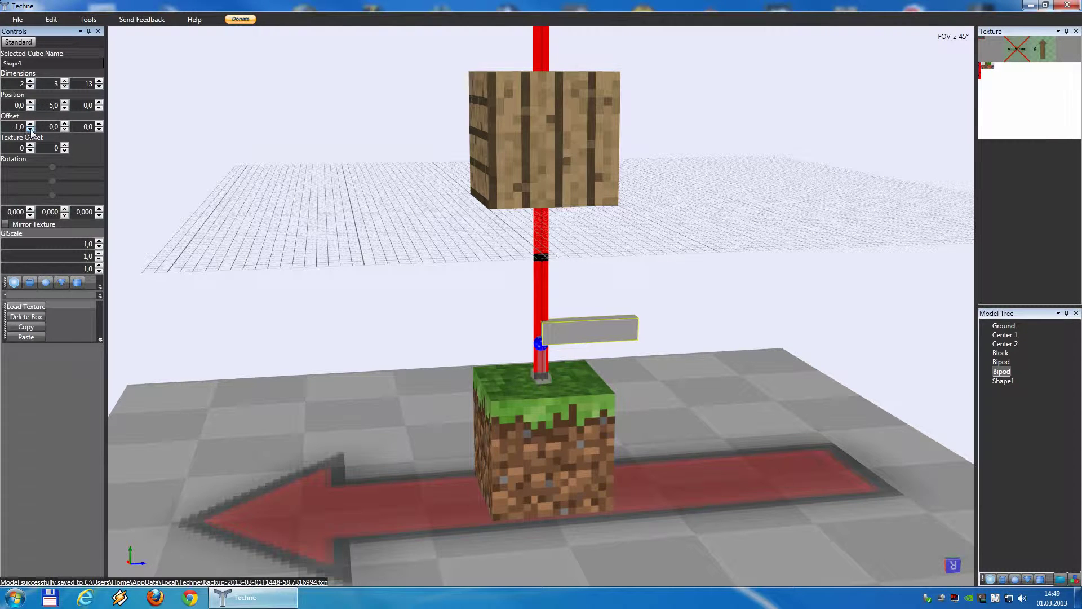
pyautogui.click(66, 125)
pyautogui.click(65, 129)
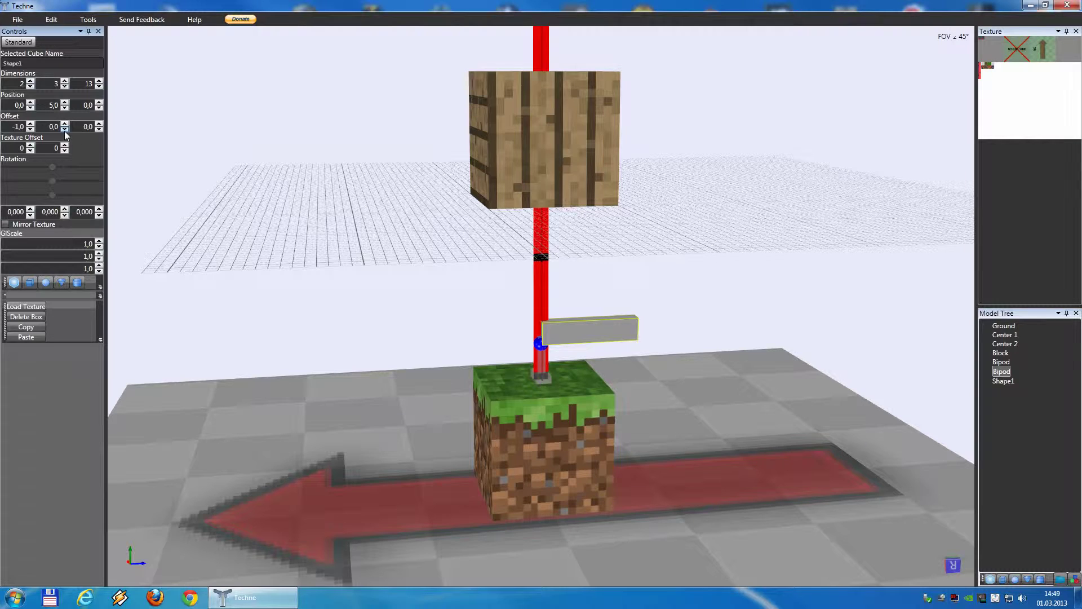
pyautogui.click(100, 129)
pyautogui.click(99, 129)
pyautogui.click(99, 129)
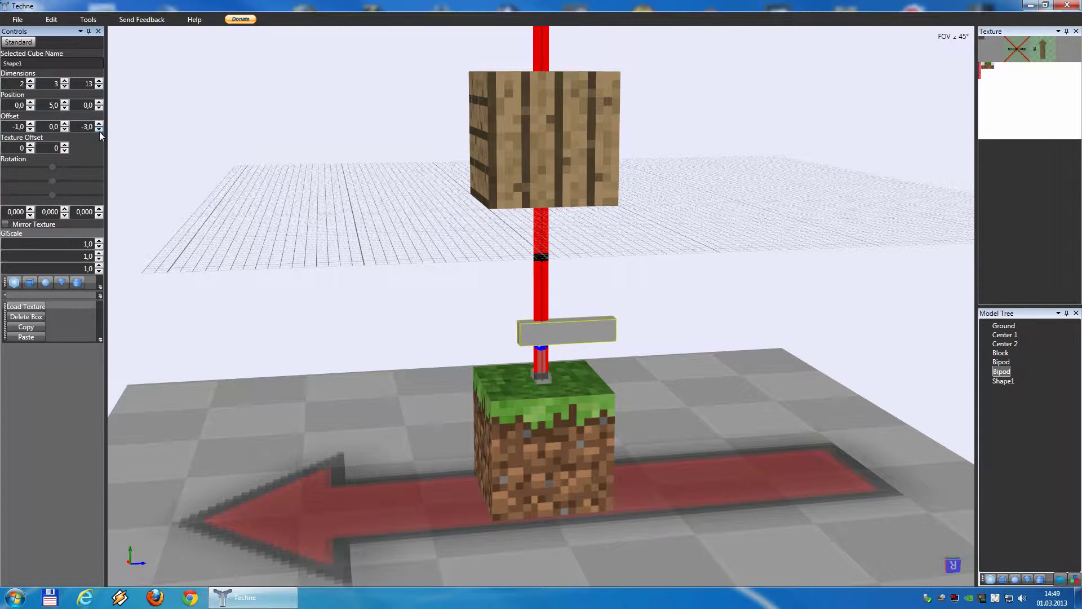
pyautogui.moveTo(416, 337); pyautogui.dragTo(449, 327, button='right')
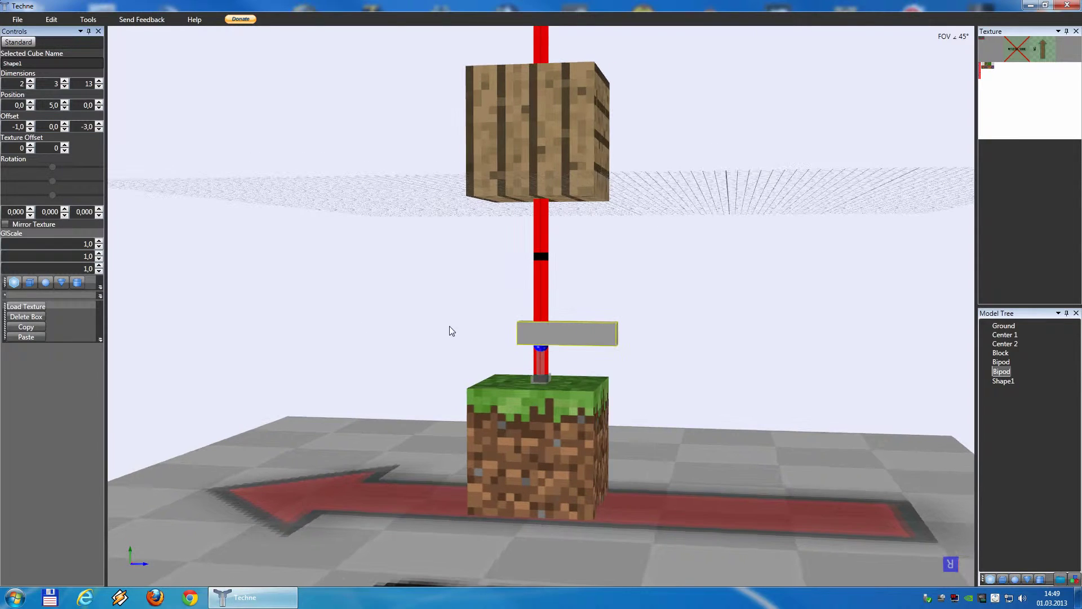
pyautogui.click(99, 129)
# - Add a barrel cube and raise it to position Y 5
pyautogui.click(14, 282)
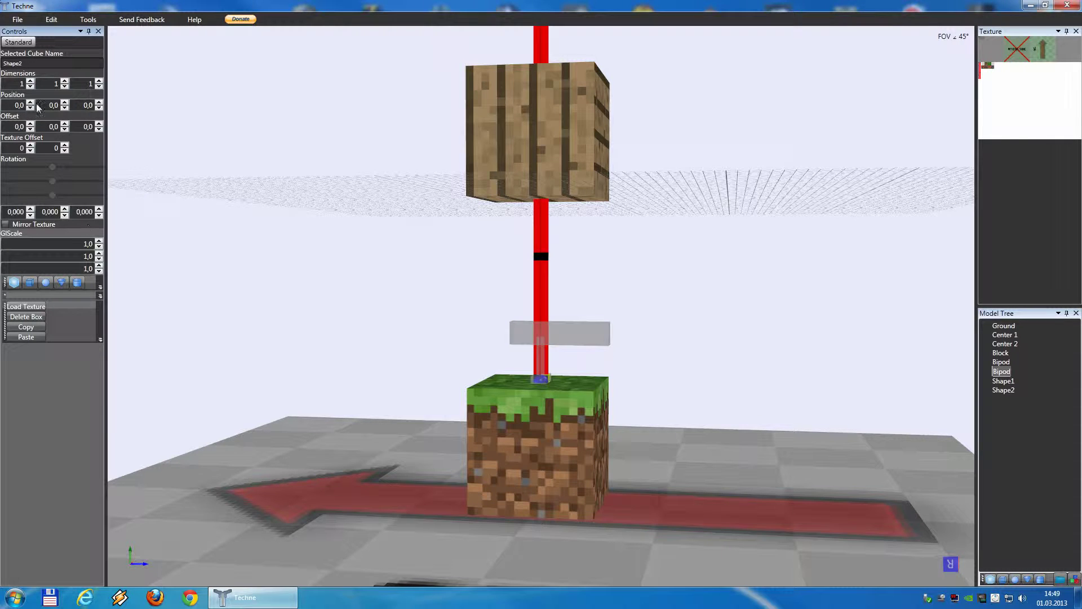
pyautogui.click(63, 108)
pyautogui.click(64, 104)
pyautogui.click(64, 103)
pyautogui.click(64, 104)
pyautogui.click(65, 103)
pyautogui.click(65, 102)
pyautogui.click(65, 103)
pyautogui.moveTo(255, 183); pyautogui.dragTo(210, 179, button='right')
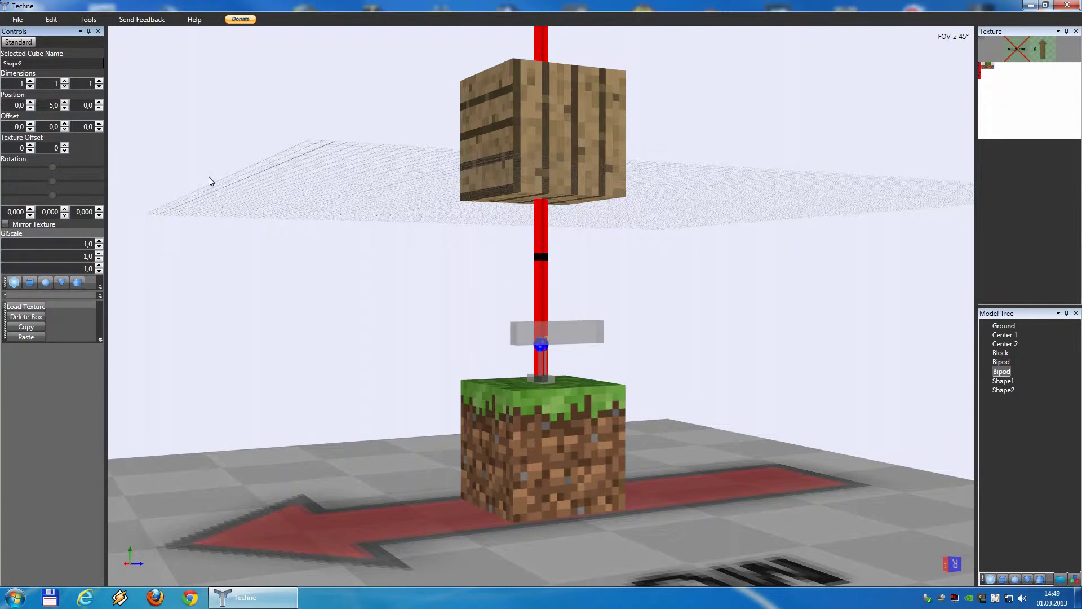
# - Lengthen the barrel to 4 and reset its Z position to 0
pyautogui.click(99, 103)
pyautogui.click(100, 108)
pyautogui.click(99, 108)
pyautogui.click(100, 107)
pyautogui.click(99, 108)
pyautogui.click(99, 107)
pyautogui.click(99, 82)
pyautogui.moveTo(265, 181)
pyautogui.mouseDown(button='right')
pyautogui.moveTo(297, 186)
pyautogui.moveTo(275, 178)
pyautogui.mouseUp(button='right')
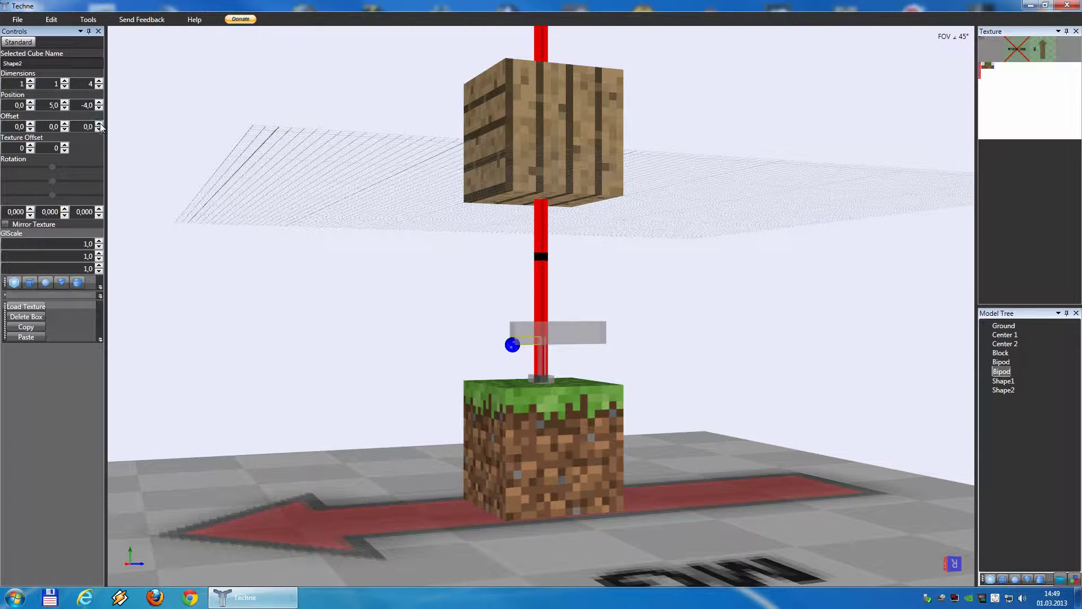
pyautogui.click(99, 107)
pyautogui.click(99, 108)
pyautogui.click(99, 108)
pyautogui.click(89, 106)
pyautogui.write('0')
pyautogui.press('Return')
# - Set the barrel offset to -0,5, 0,5, -7 so it protrudes from the body
pyautogui.click(99, 129)
pyautogui.click(99, 129)
pyautogui.click(99, 129)
pyautogui.click(99, 129)
pyautogui.moveTo(305, 218); pyautogui.dragTo(258, 240, button='right')
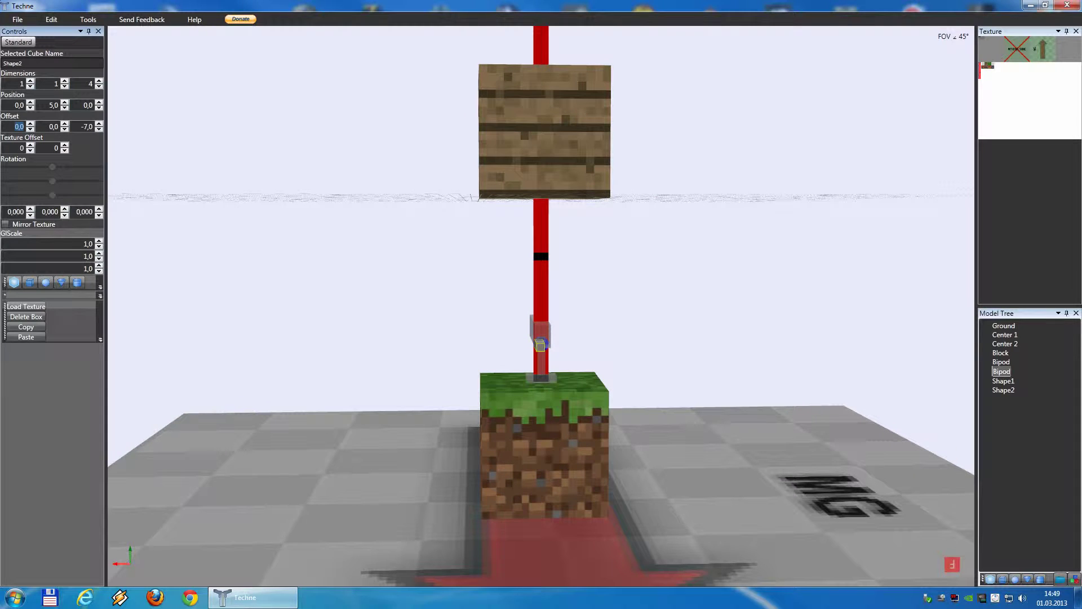
pyautogui.write('-0,5')
pyautogui.press('Return')
pyautogui.doubleClick(54, 127)
pyautogui.write('0,5')
pyautogui.press('Return')
pyautogui.moveTo(587, 303); pyautogui.dragTo(498, 307, button='middle')
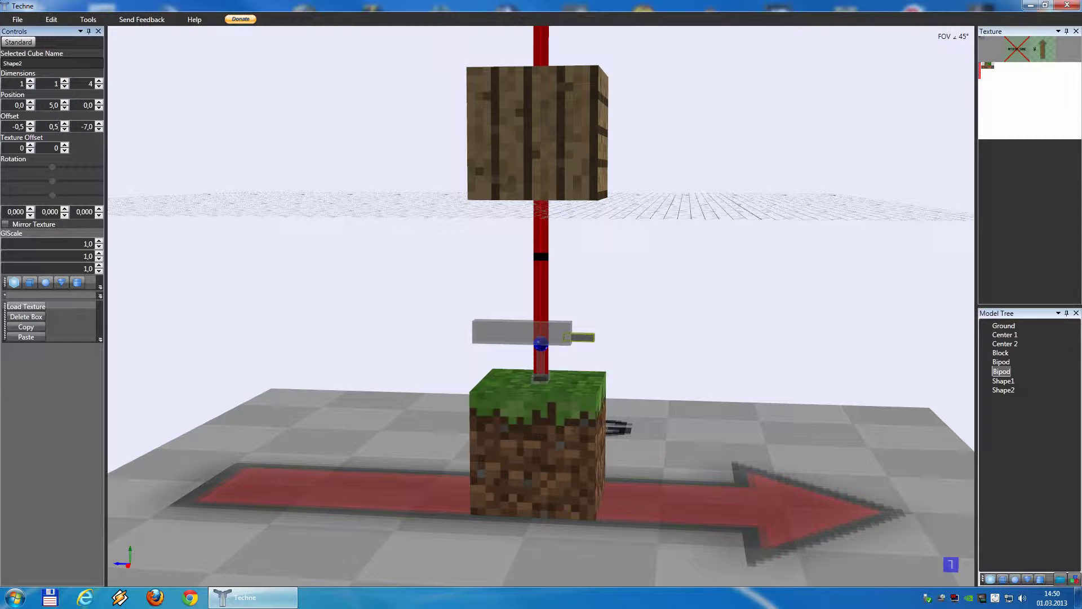
pyautogui.moveTo(623, 384); pyautogui.dragTo(424, 386, button='middle')
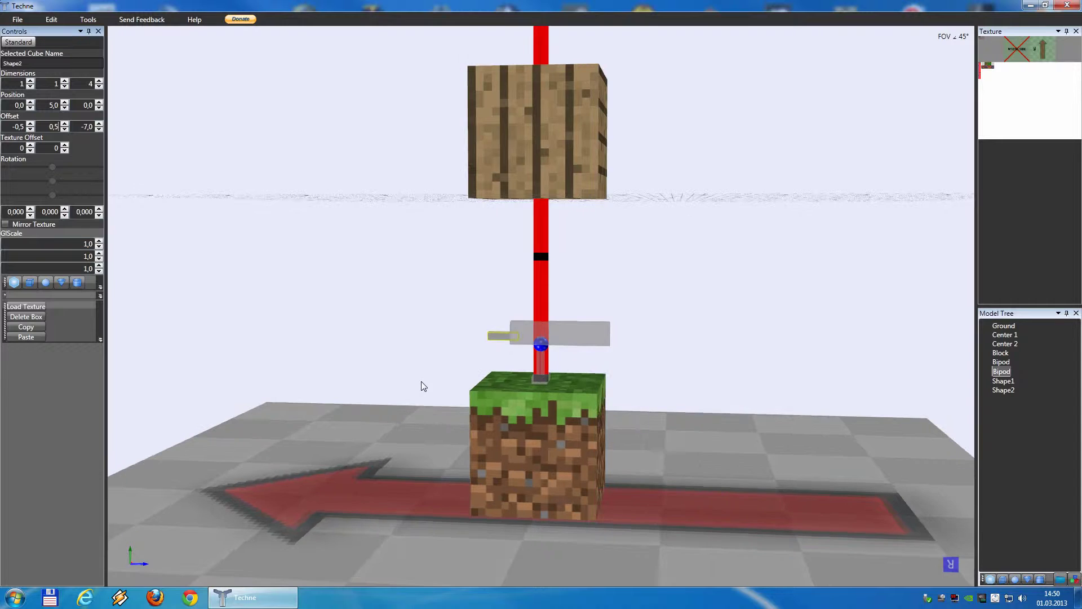
# - Add a grip cube, raise it to Y 5 and lower its Y offset to -2
pyautogui.click(15, 282)
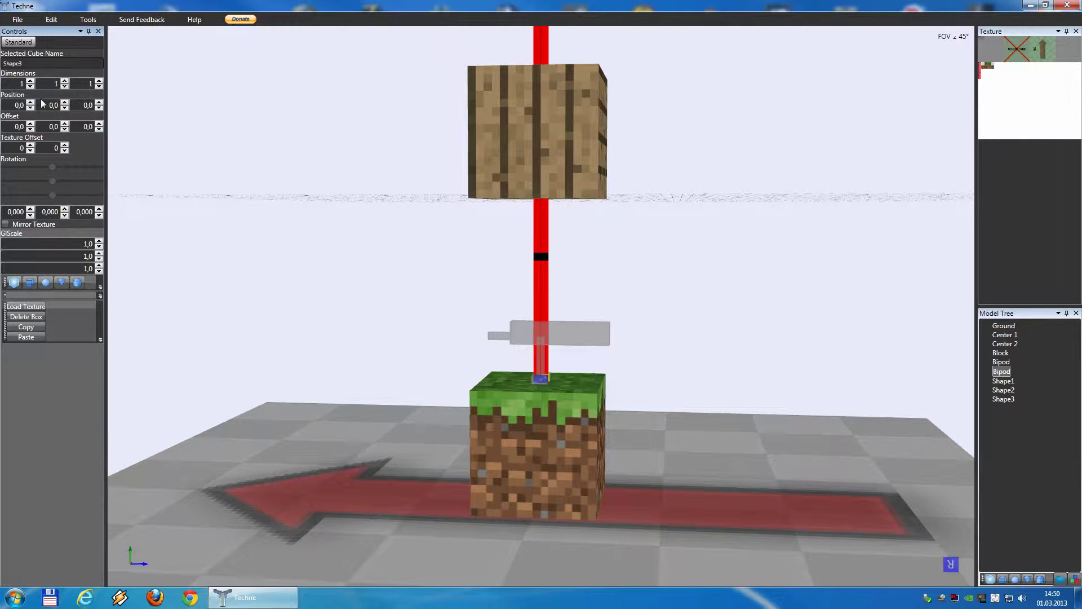
pyautogui.click(65, 103)
pyautogui.click(65, 103)
pyautogui.click(65, 103)
pyautogui.click(65, 104)
pyautogui.click(65, 103)
pyautogui.click(65, 130)
pyautogui.click(65, 129)
pyautogui.moveTo(262, 166)
pyautogui.mouseDown(button='right')
pyautogui.moveTo(215, 165)
pyautogui.moveTo(271, 166)
pyautogui.mouseUp(button='right')
# - Move the grip to Z offset 6 and X offset -0,5
pyautogui.click(30, 123)
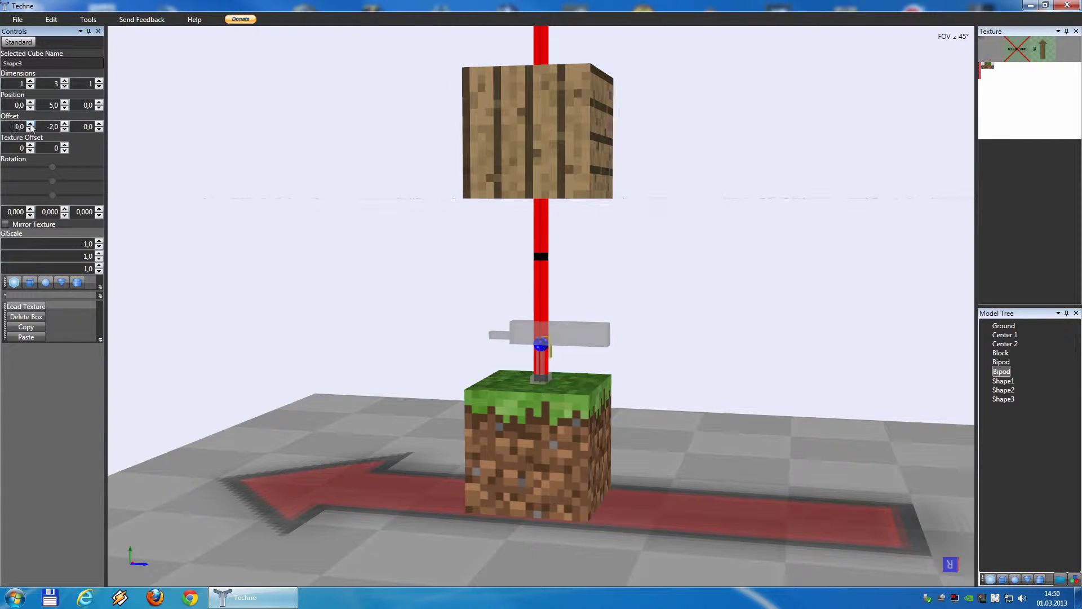
pyautogui.click(31, 130)
pyautogui.click(99, 126)
pyautogui.click(99, 127)
pyautogui.click(99, 126)
pyautogui.click(98, 126)
pyautogui.click(99, 126)
pyautogui.click(98, 126)
pyautogui.moveTo(270, 184); pyautogui.dragTo(347, 182, button='right')
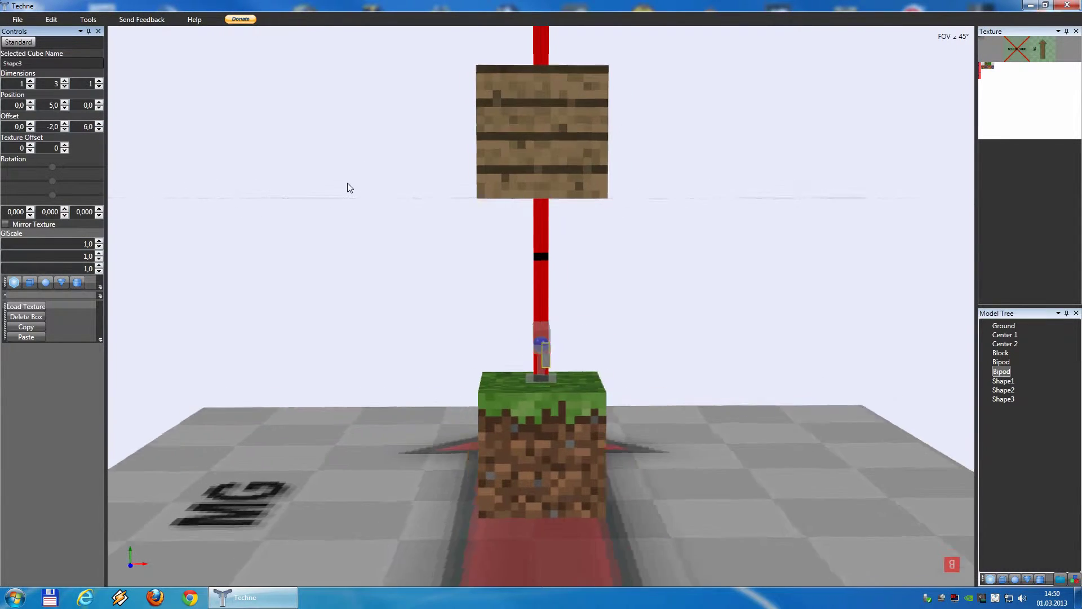
pyautogui.moveTo(358, 183); pyautogui.dragTo(363, 183, button='right')
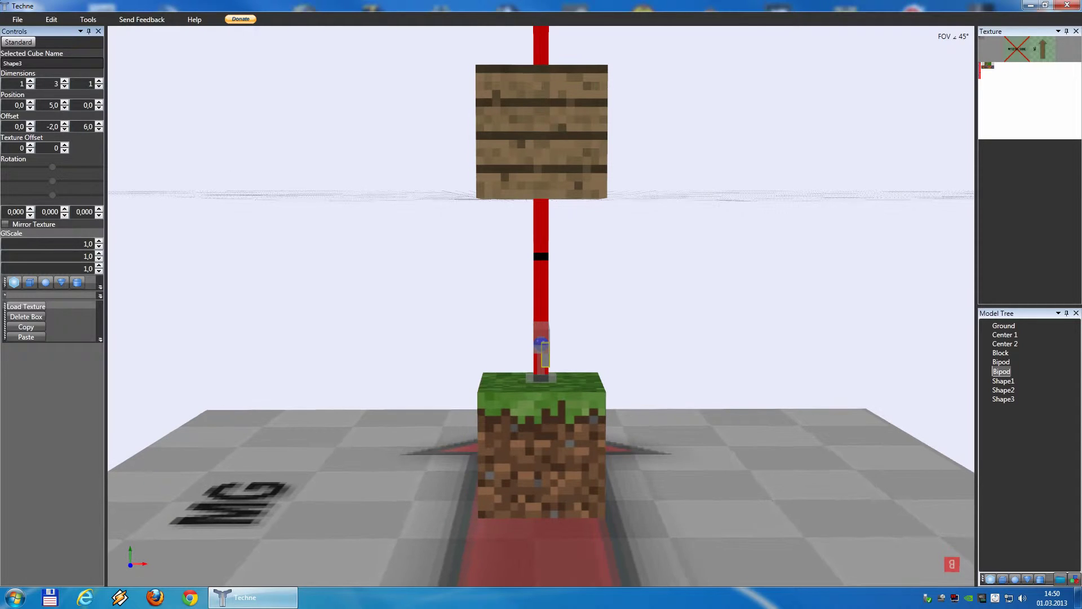
pyautogui.doubleClick(20, 127)
pyautogui.write('0,5')
pyautogui.press('Return')
pyautogui.click(30, 124)
pyautogui.click(30, 130)
pyautogui.click(31, 129)
# - Try tilting the grip about X and rotating it about Z, checking it from several angles
pyautogui.moveTo(346, 251); pyautogui.dragTo(496, 249, button='right')
pyautogui.click(30, 215)
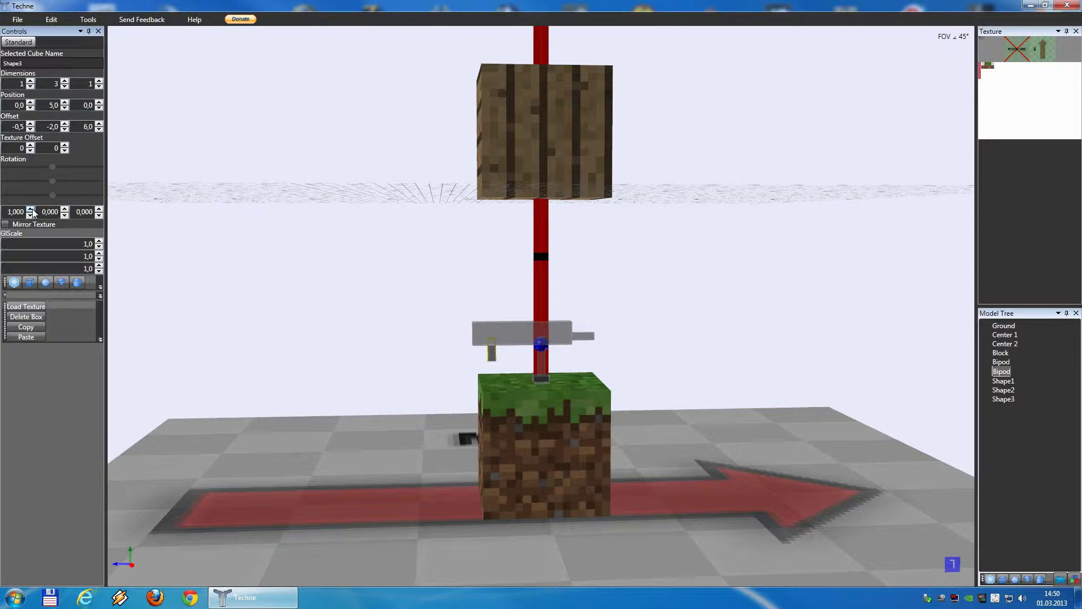
pyautogui.moveTo(205, 239); pyautogui.dragTo(117, 239, button='right')
pyautogui.click(30, 215)
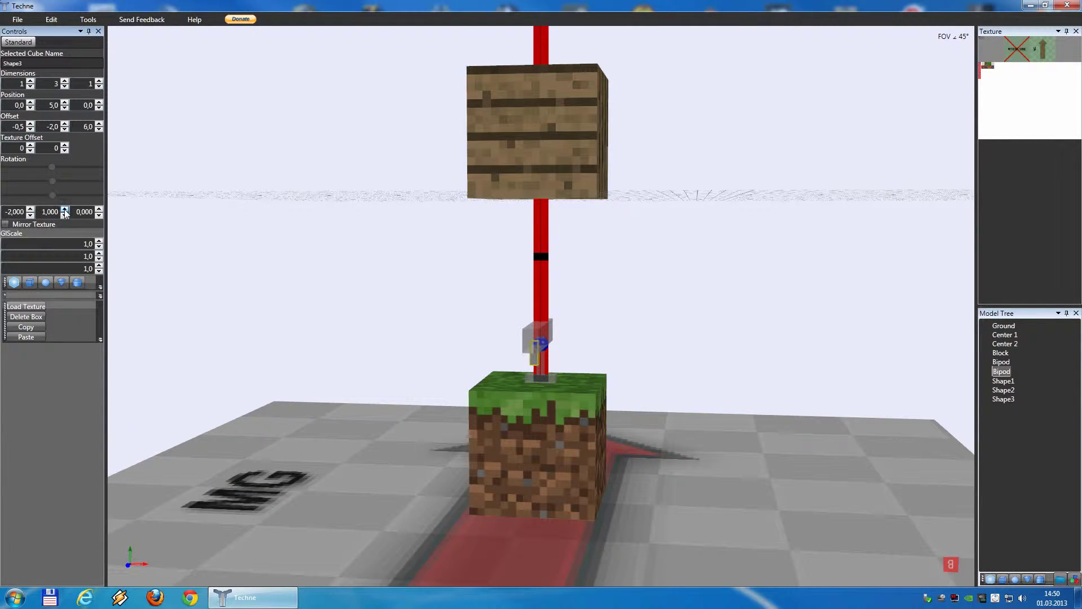
pyautogui.click(99, 209)
pyautogui.click(99, 209)
pyautogui.click(98, 209)
pyautogui.moveTo(167, 231); pyautogui.dragTo(187, 248, button='right')
pyautogui.click(99, 209)
pyautogui.click(99, 209)
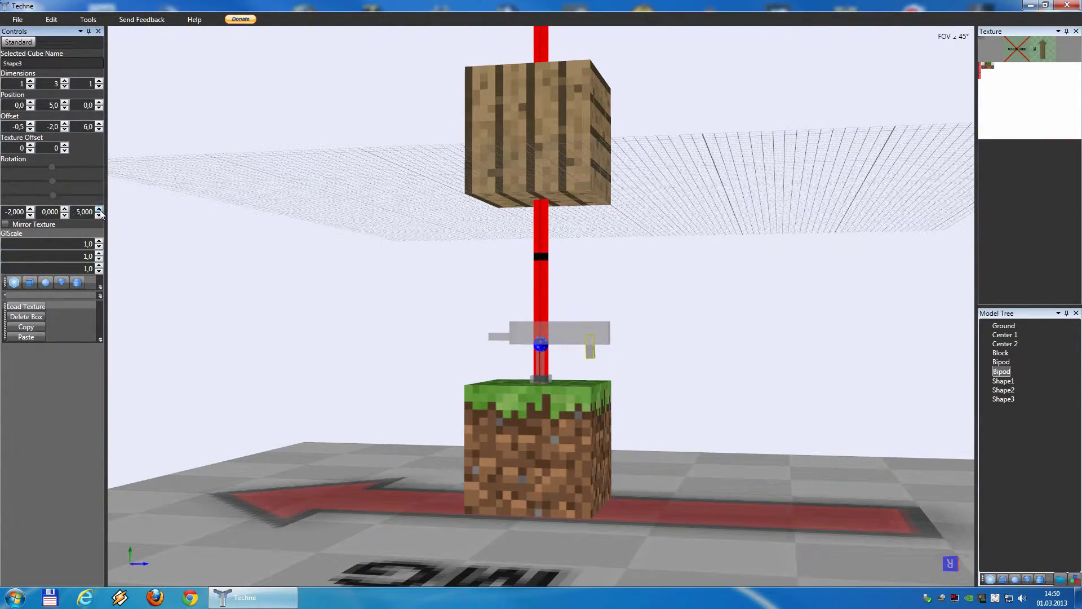
pyautogui.click(100, 209)
pyautogui.moveTo(257, 263); pyautogui.dragTo(329, 263, button='right')
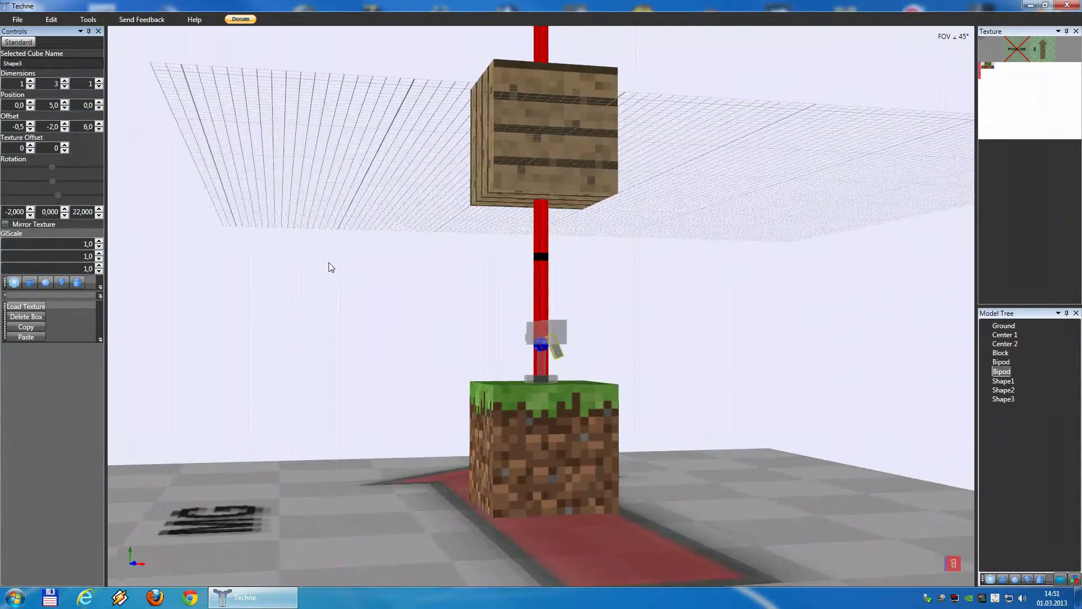
# - Reset the grip's X, Z and Y rotations to 0
pyautogui.doubleClick(23, 213)
pyautogui.write('0')
pyautogui.press('Return')
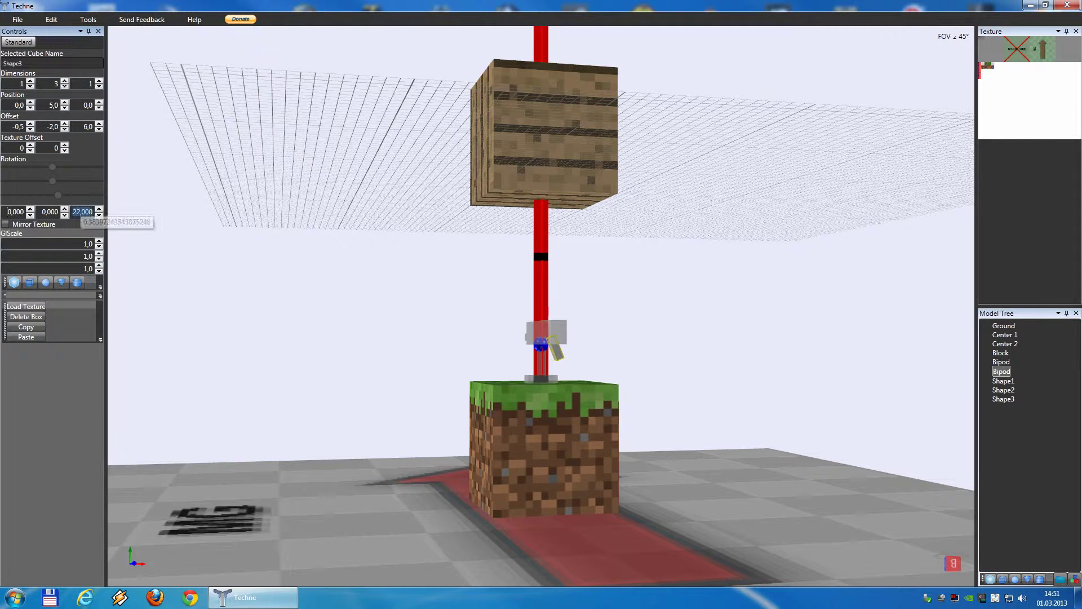
pyautogui.doubleClick(79, 211)
pyautogui.write('0')
pyautogui.press('Return')
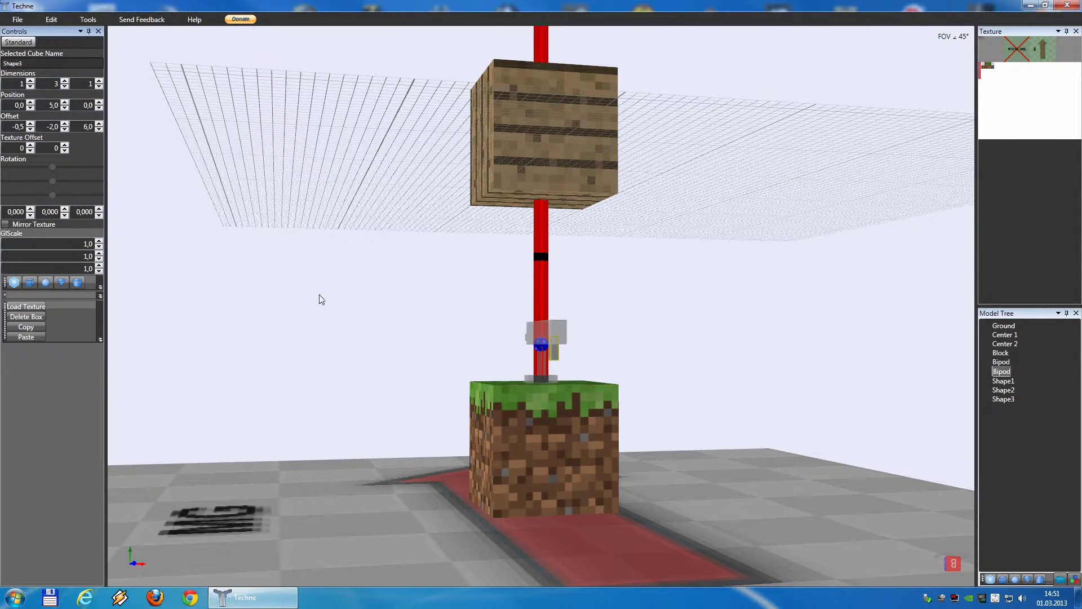
pyautogui.moveTo(319, 299); pyautogui.dragTo(251, 295, button='right')
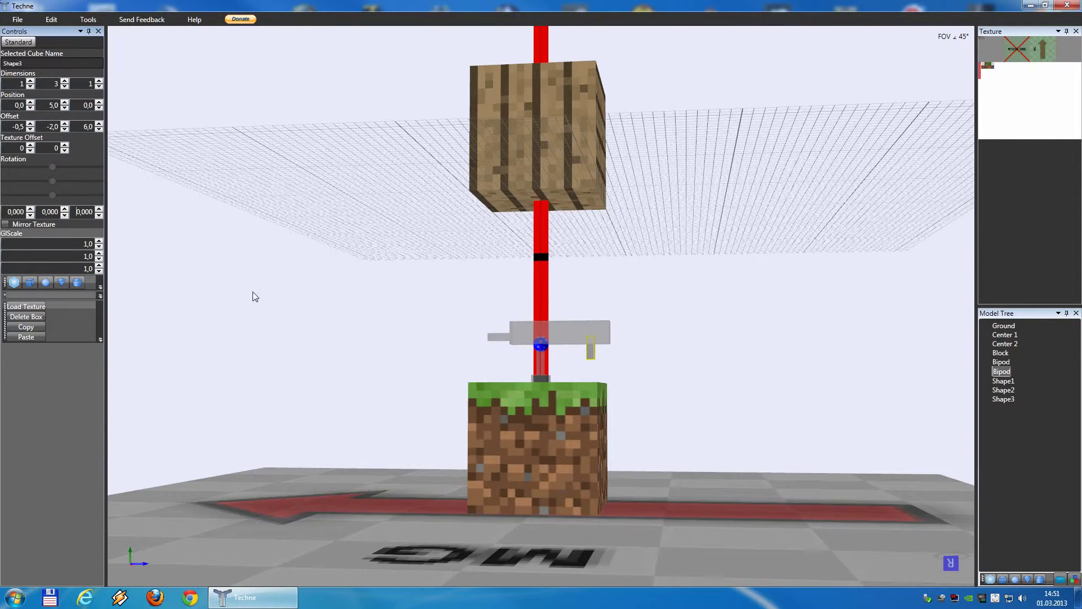
pyautogui.click(64, 208)
pyautogui.doubleClick(48, 212)
pyautogui.write('0')
pyautogui.press('Return')
# - Tilt the grip backwards to -11 about the X axis
pyautogui.click(31, 209)
pyautogui.click(31, 215)
pyautogui.click(31, 215)
pyautogui.click(30, 215)
pyautogui.click(30, 215)
# - Make the grip 4 units tall, lower its Y offset beneath the gun body, and view the gun
pyautogui.click(64, 80)
pyautogui.click(65, 80)
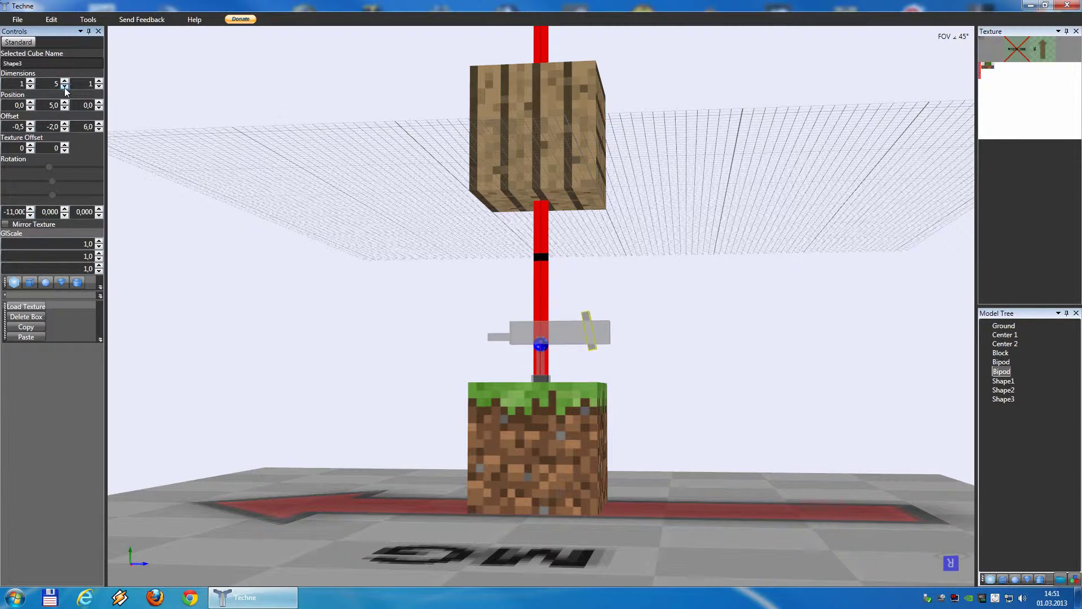
pyautogui.click(65, 125)
pyautogui.click(65, 129)
pyautogui.click(65, 130)
pyautogui.click(67, 129)
pyautogui.click(64, 86)
pyautogui.click(351, 233)
pyautogui.moveTo(380, 235); pyautogui.dragTo(372, 258, button='right')
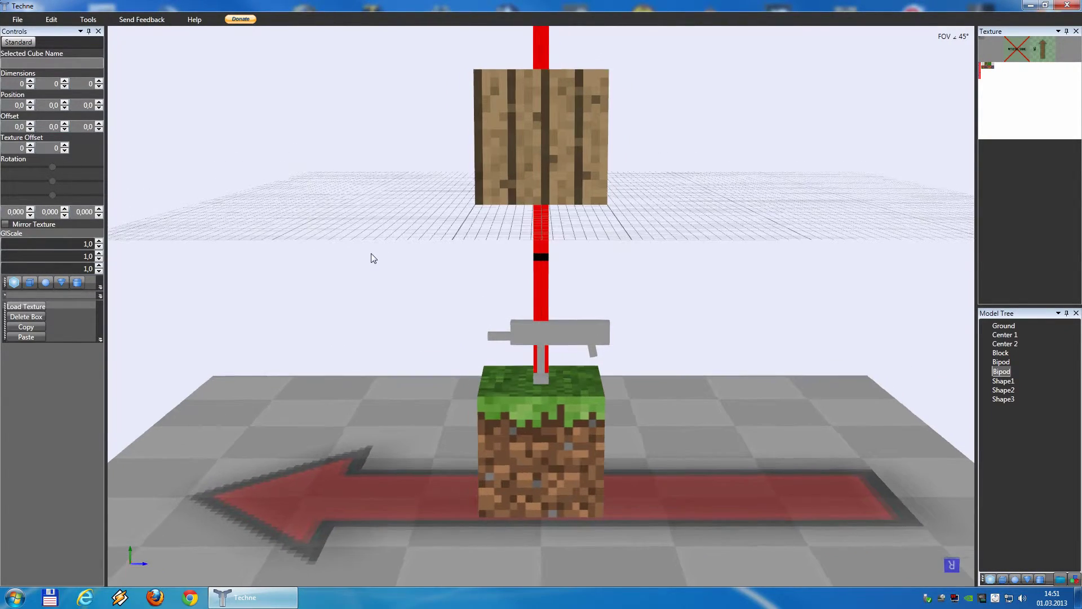
# - Rename Shape1, Shape2 and Shape3 each to Gun
pyautogui.click(1003, 380)
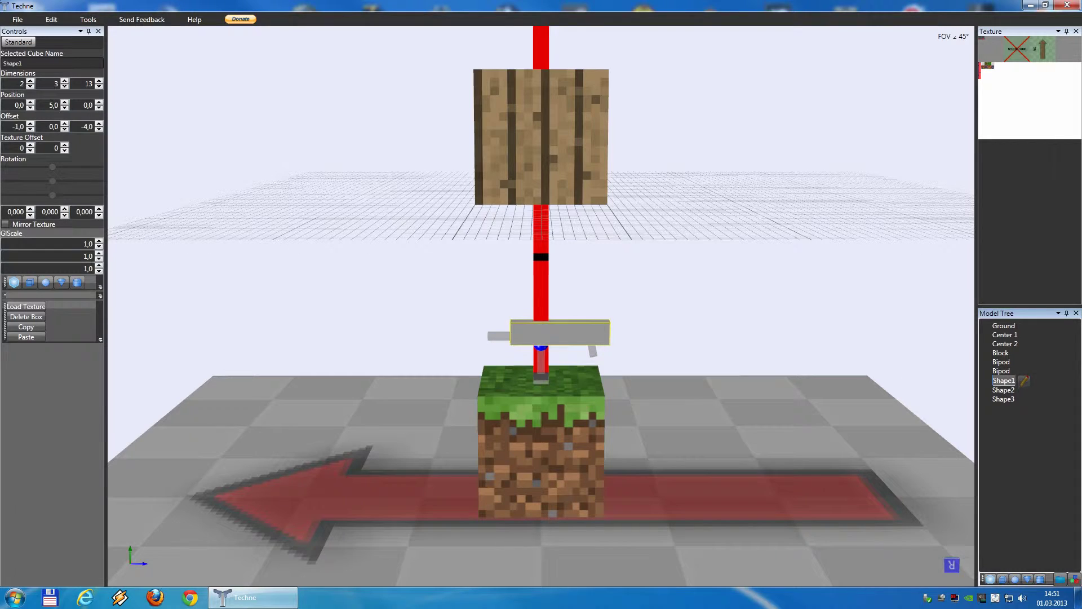
pyautogui.click(4, 63)
pyautogui.moveTo(4, 63); pyautogui.dragTo(23, 63)
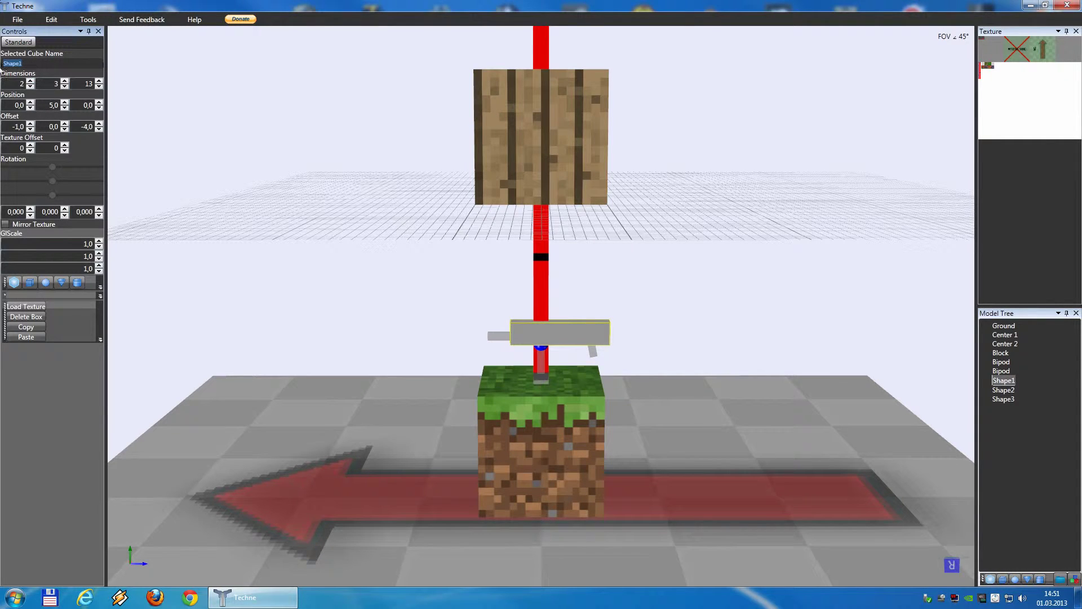
pyautogui.write('Gun')
pyautogui.click(1004, 390)
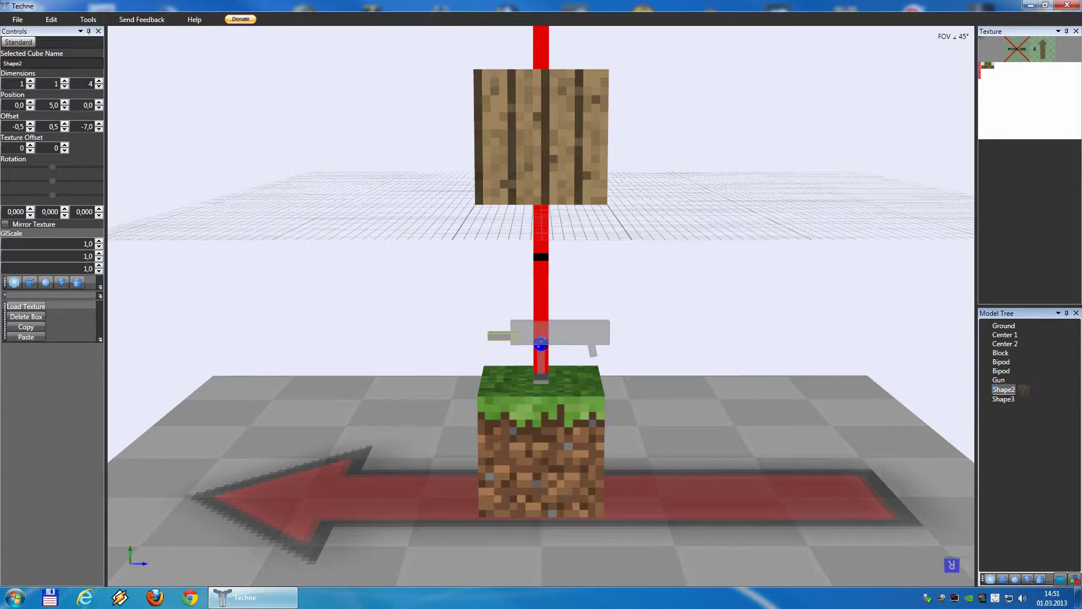
pyautogui.doubleClick(4, 63)
pyautogui.write('Gun')
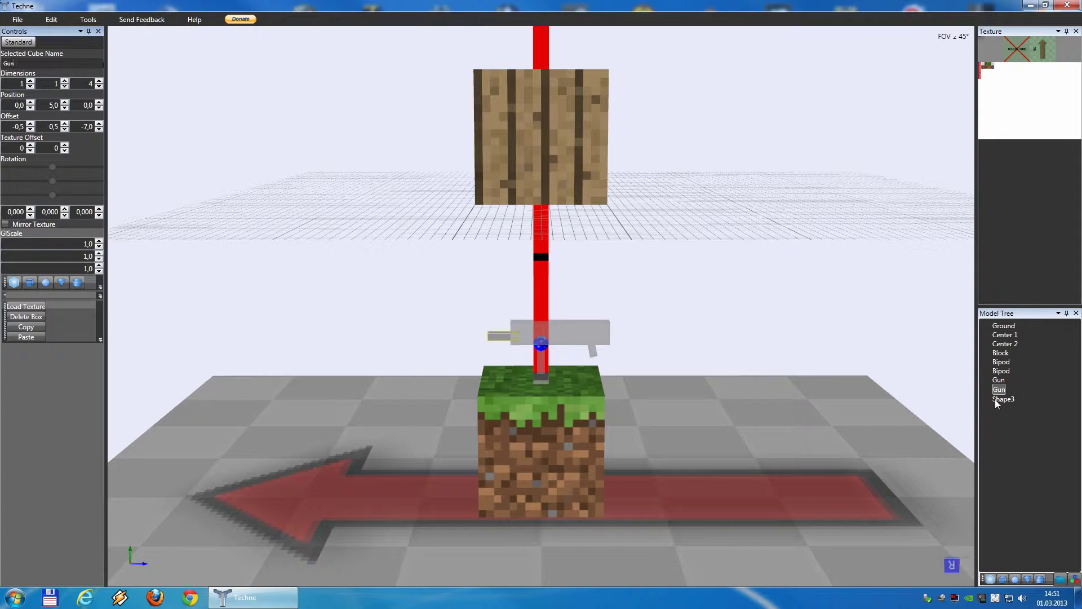
pyautogui.click(997, 398)
pyautogui.doubleClick(8, 63)
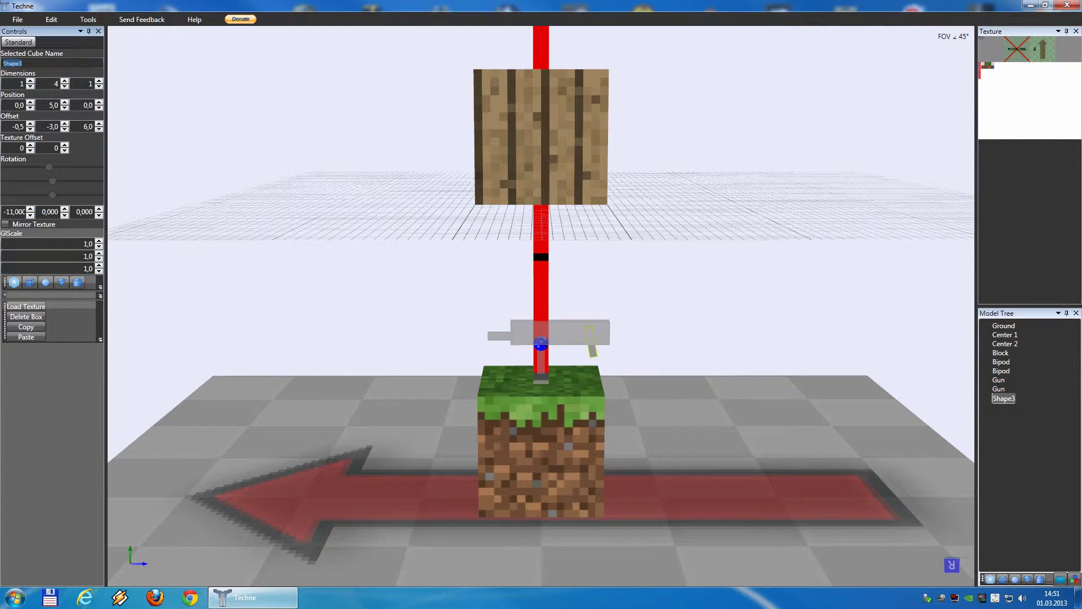
pyautogui.write('Gun')
pyautogui.moveTo(678, 345)
pyautogui.mouseDown(button='right')
pyautogui.moveTo(665, 347)
pyautogui.moveTo(718, 340)
pyautogui.moveTo(718, 322)
pyautogui.moveTo(729, 357)
pyautogui.moveTo(747, 357)
pyautogui.moveTo(688, 354)
pyautogui.moveTo(679, 343)
pyautogui.mouseUp(button='right')
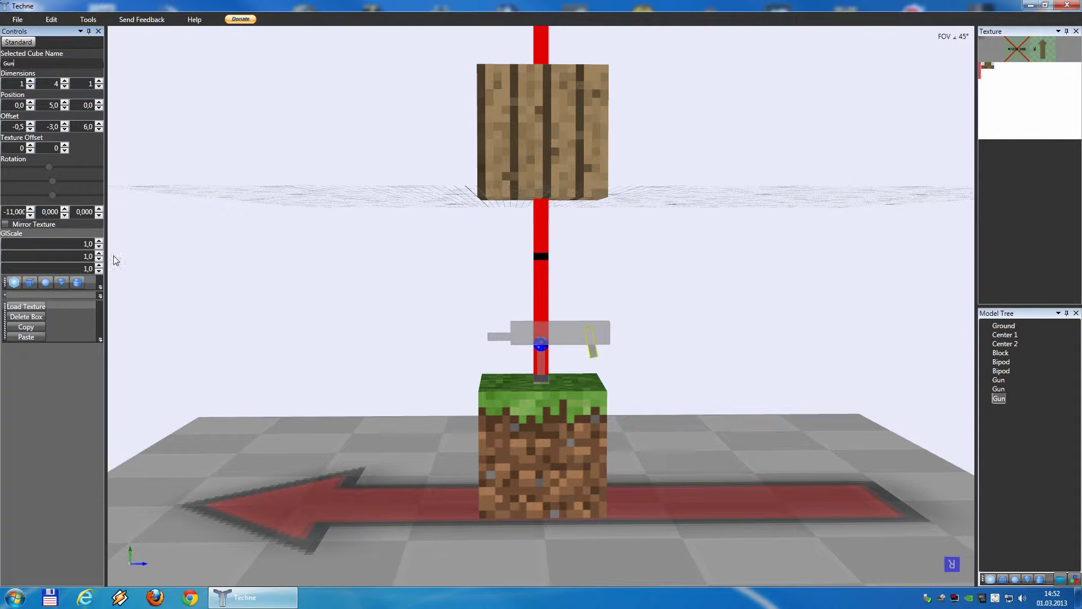
# - Add a new cube and set its Y position to 5
pyautogui.click(14, 281)
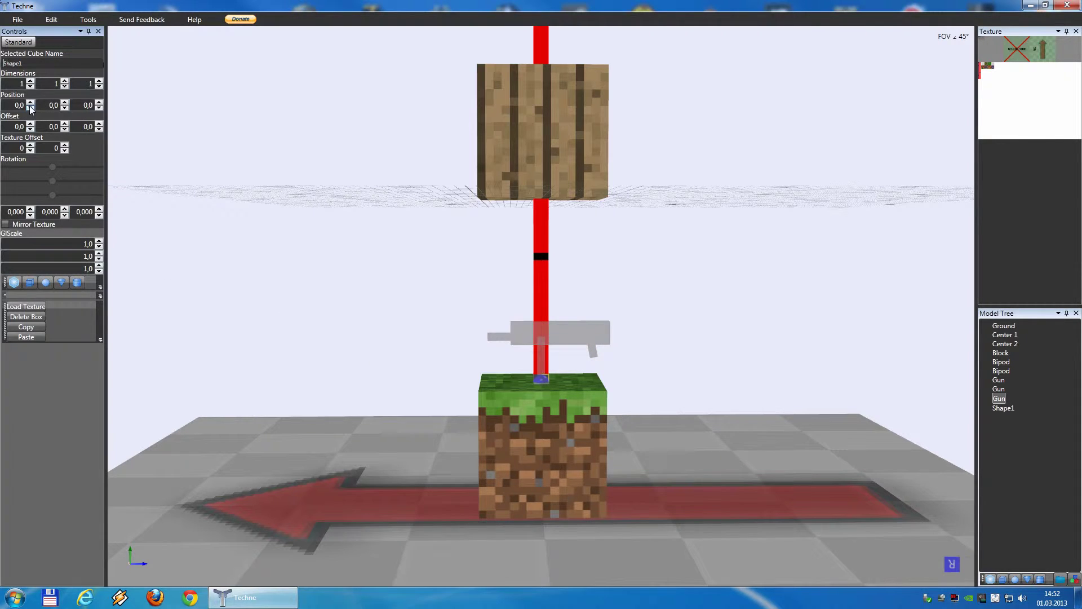
pyautogui.click(64, 102)
pyautogui.click(64, 102)
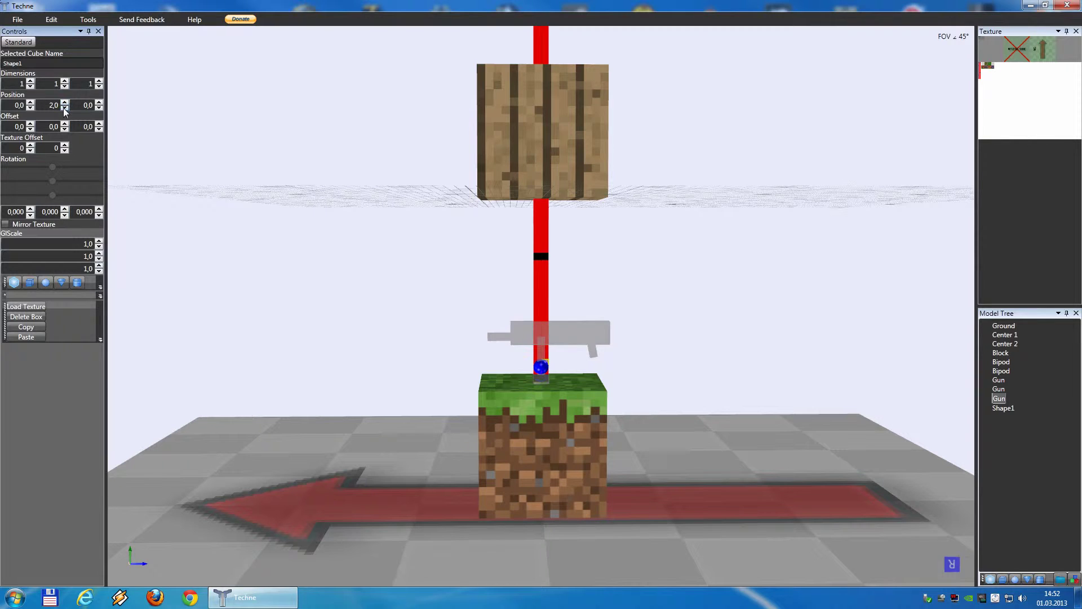
pyautogui.click(65, 102)
pyautogui.click(64, 102)
# - Resize the cube to 4×3×2
pyautogui.moveTo(234, 164); pyautogui.dragTo(287, 165)
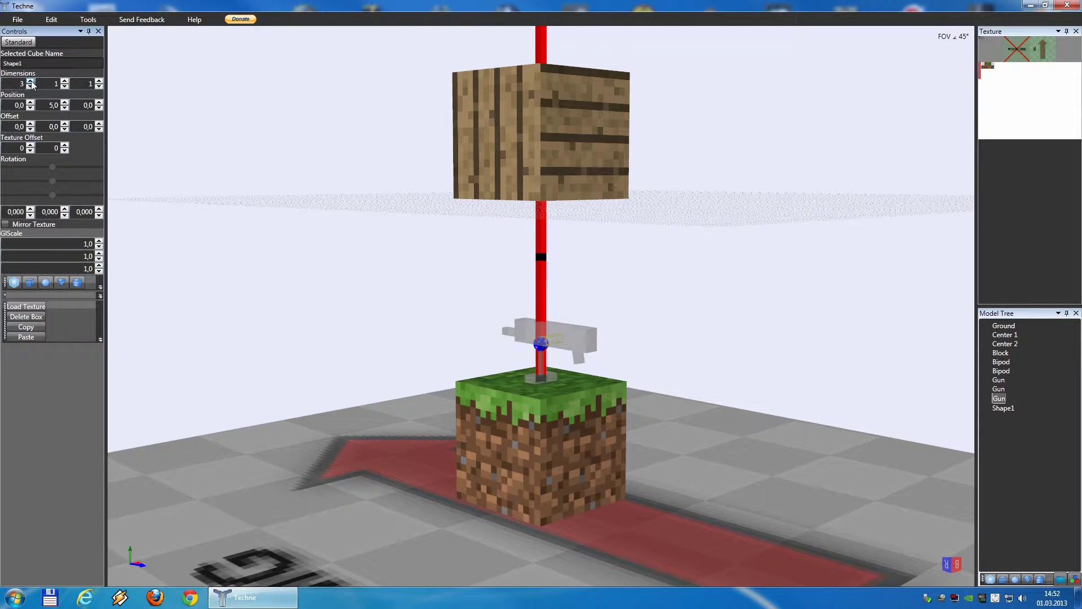
pyautogui.click(65, 81)
pyautogui.click(98, 80)
pyautogui.click(64, 80)
pyautogui.moveTo(148, 124); pyautogui.dragTo(171, 135, button='right')
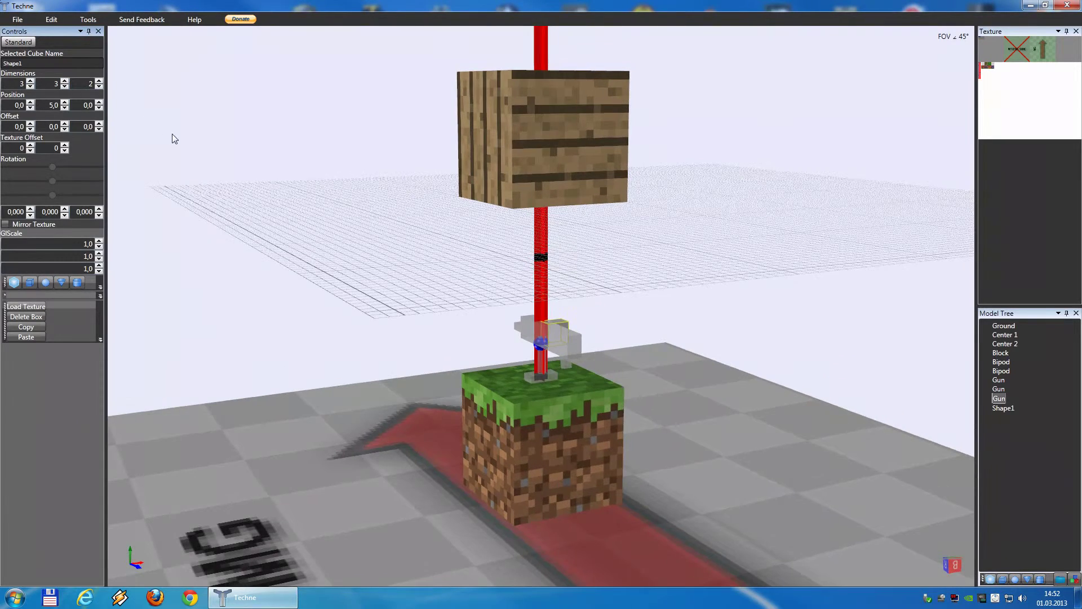
pyautogui.click(98, 82)
pyautogui.click(99, 87)
pyautogui.click(30, 81)
pyautogui.moveTo(175, 151); pyautogui.dragTo(111, 150, button='right')
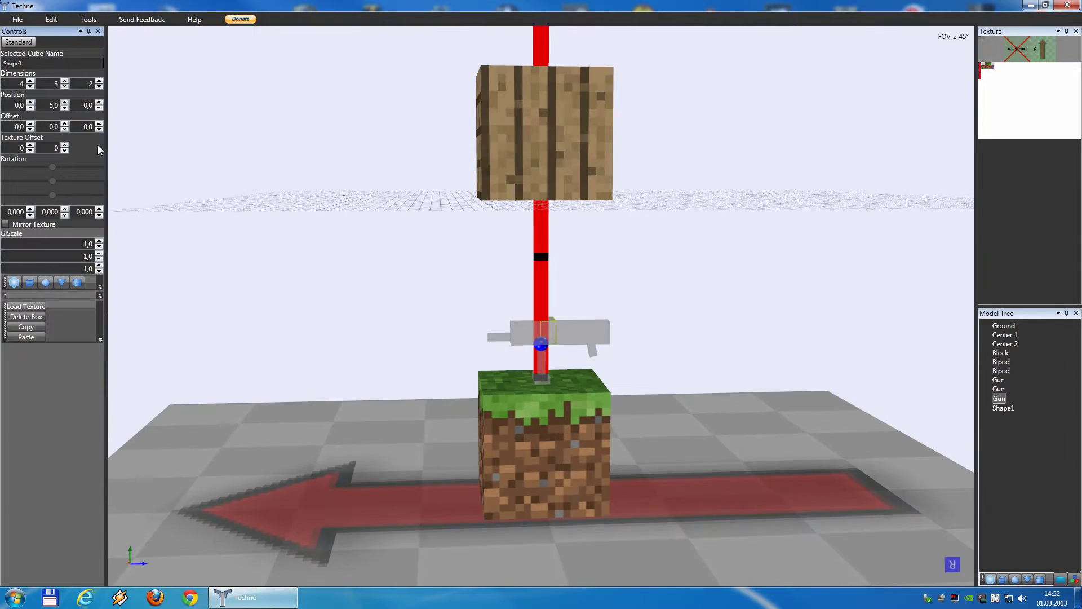
# - Shift the cube's Y offset downward and return its X position to centre
pyautogui.click(65, 124)
pyautogui.click(65, 125)
pyautogui.click(65, 129)
pyautogui.click(65, 129)
pyautogui.click(65, 129)
pyautogui.click(65, 129)
pyautogui.click(30, 108)
pyautogui.click(30, 108)
pyautogui.click(30, 107)
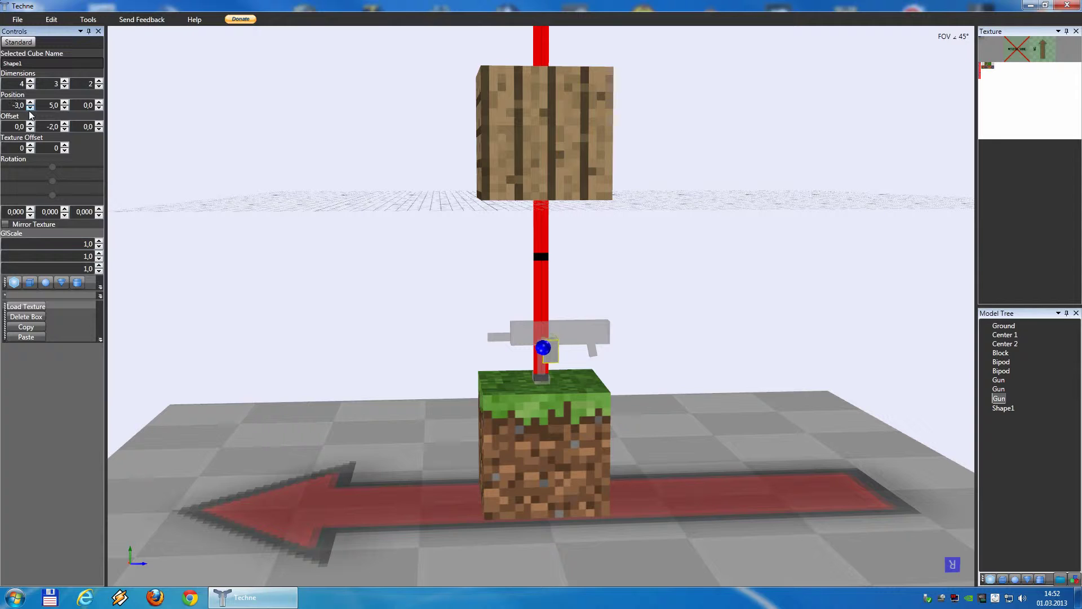
pyautogui.click(30, 102)
pyautogui.click(30, 102)
pyautogui.click(30, 103)
# - Set the cube's X offset to -5 and Z offset to 2 under the gun
pyautogui.click(30, 124)
pyautogui.click(31, 124)
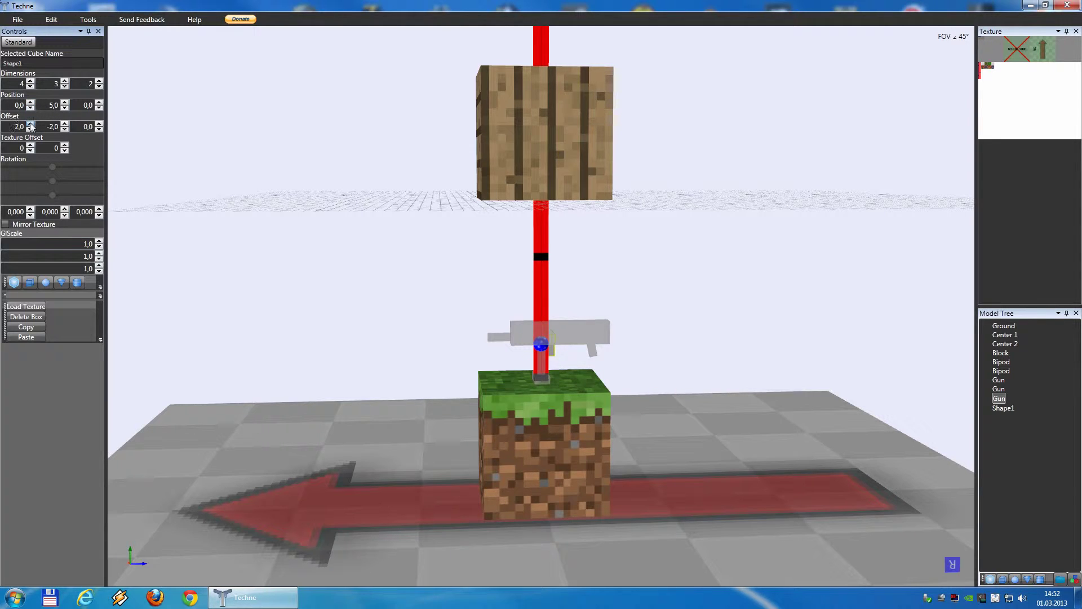
pyautogui.click(31, 129)
pyautogui.click(31, 129)
pyautogui.click(30, 129)
pyautogui.click(31, 129)
pyautogui.click(31, 129)
pyautogui.click(31, 129)
pyautogui.click(31, 130)
pyautogui.moveTo(147, 173); pyautogui.dragTo(402, 208, button='right')
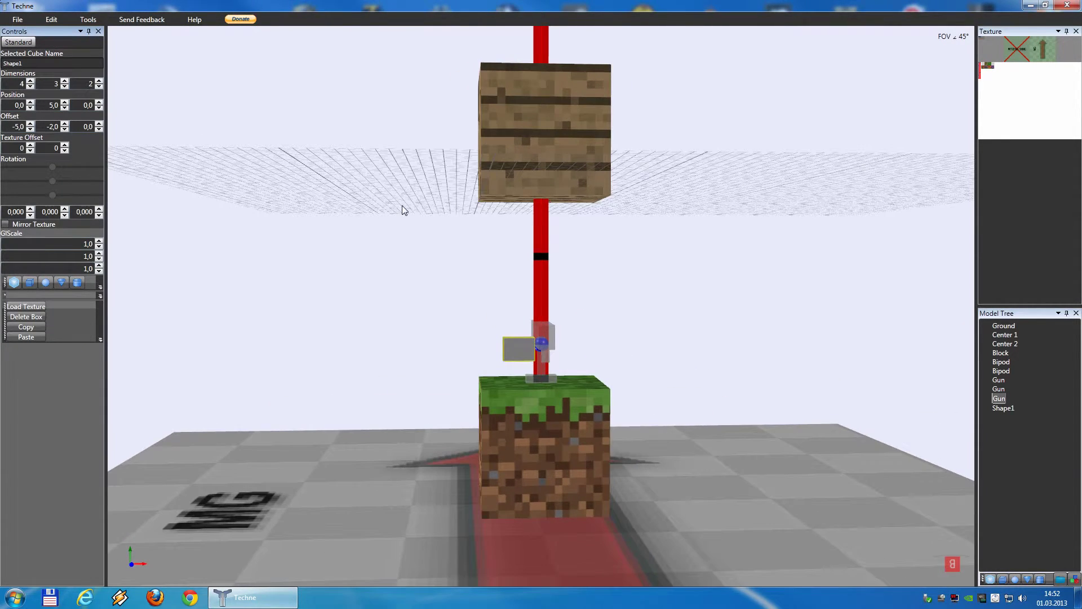
pyautogui.click(99, 124)
pyautogui.click(99, 124)
pyautogui.click(99, 124)
pyautogui.moveTo(273, 211); pyautogui.dragTo(128, 170, button='right')
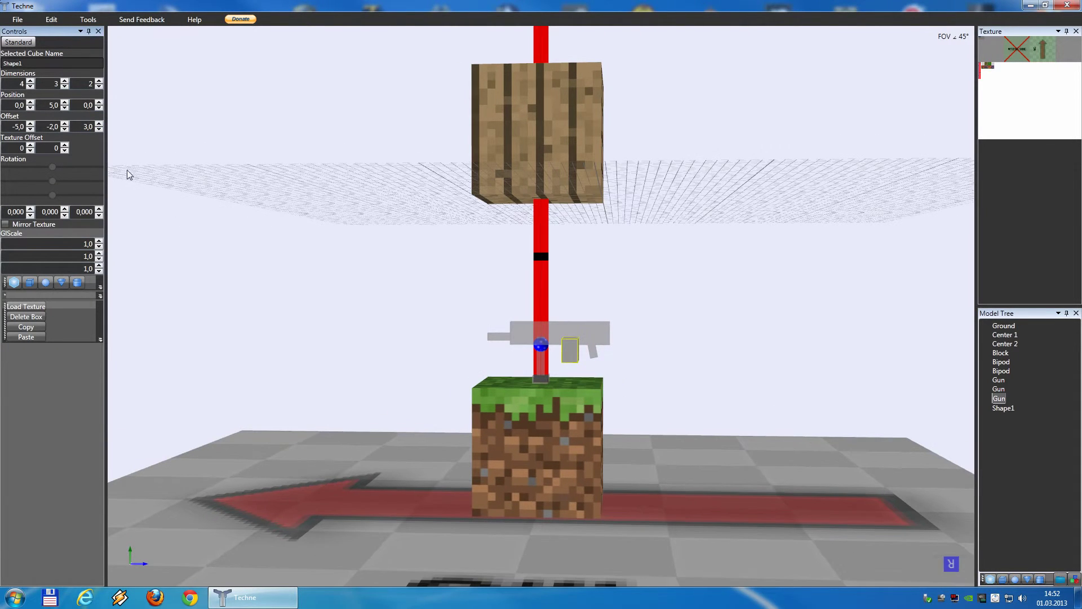
pyautogui.click(100, 123)
pyautogui.click(100, 129)
pyautogui.click(100, 128)
# - Raise the box's Y offset to -1 and rename it Ammo
pyautogui.click(303, 231)
pyautogui.moveTo(329, 243); pyautogui.dragTo(276, 241, button='right')
pyautogui.click(539, 349)
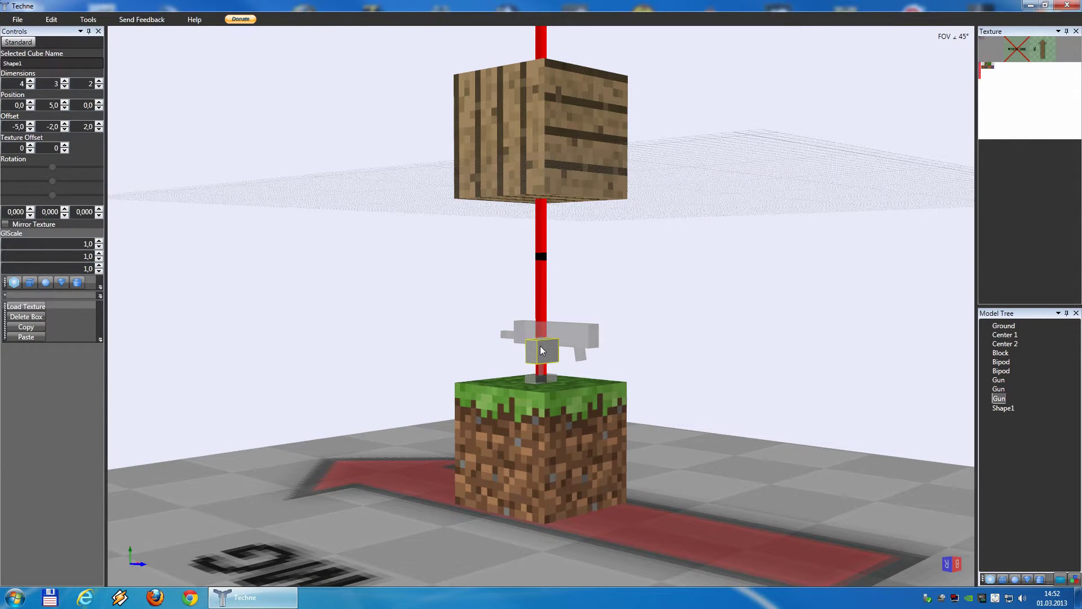
pyautogui.click(64, 124)
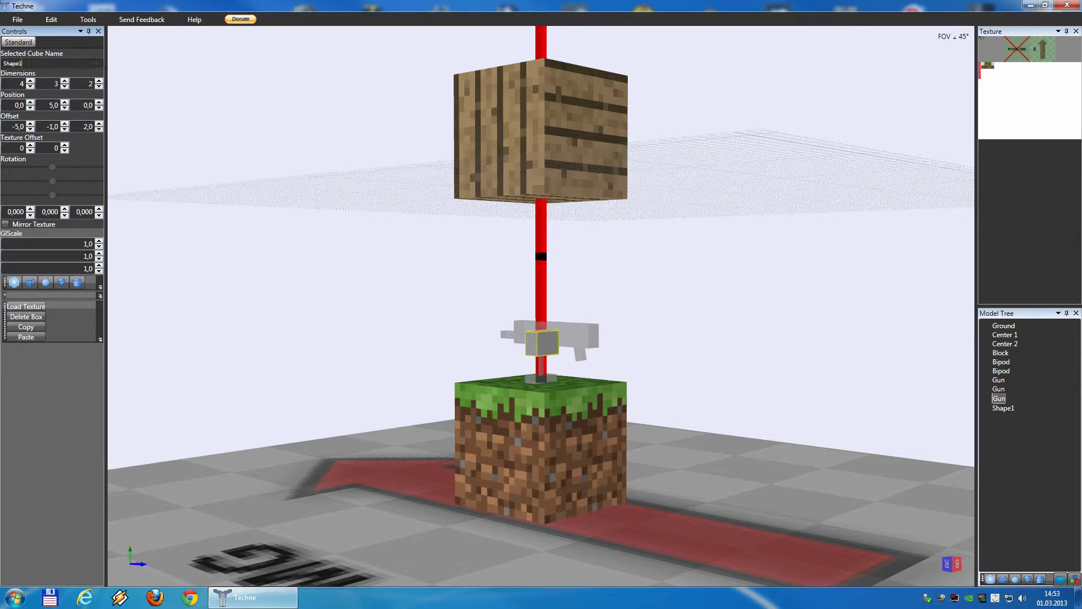
pyautogui.doubleClick(14, 63)
pyautogui.write('Ammo')
pyautogui.click(255, 258)
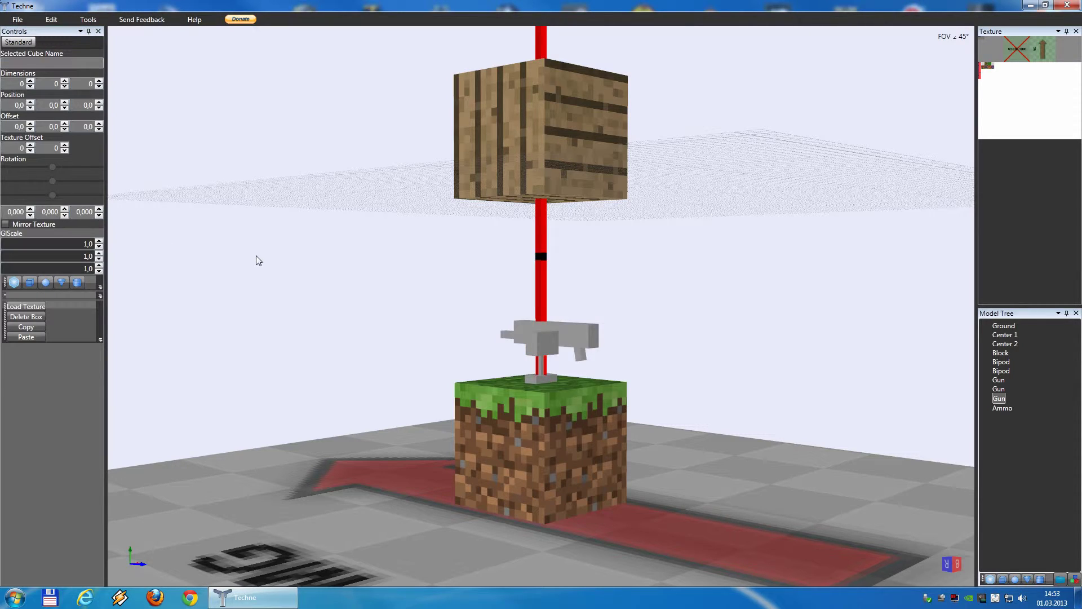
pyautogui.moveTo(213, 254)
pyautogui.mouseDown(button='right')
pyautogui.moveTo(345, 268)
pyautogui.moveTo(156, 260)
pyautogui.moveTo(225, 272)
pyautogui.mouseUp(button='right')
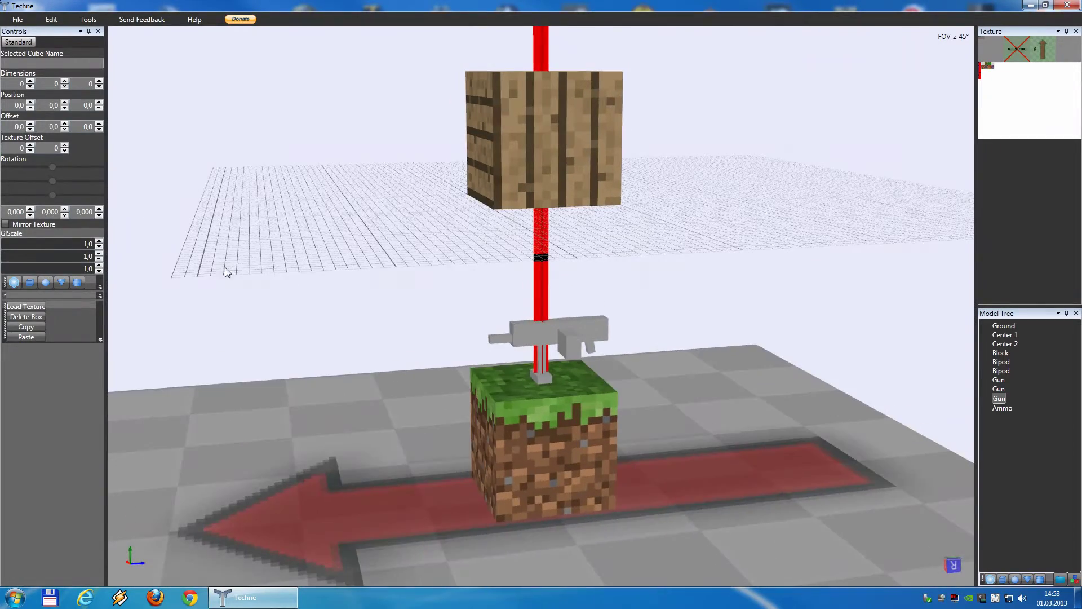
pyautogui.click(544, 378)
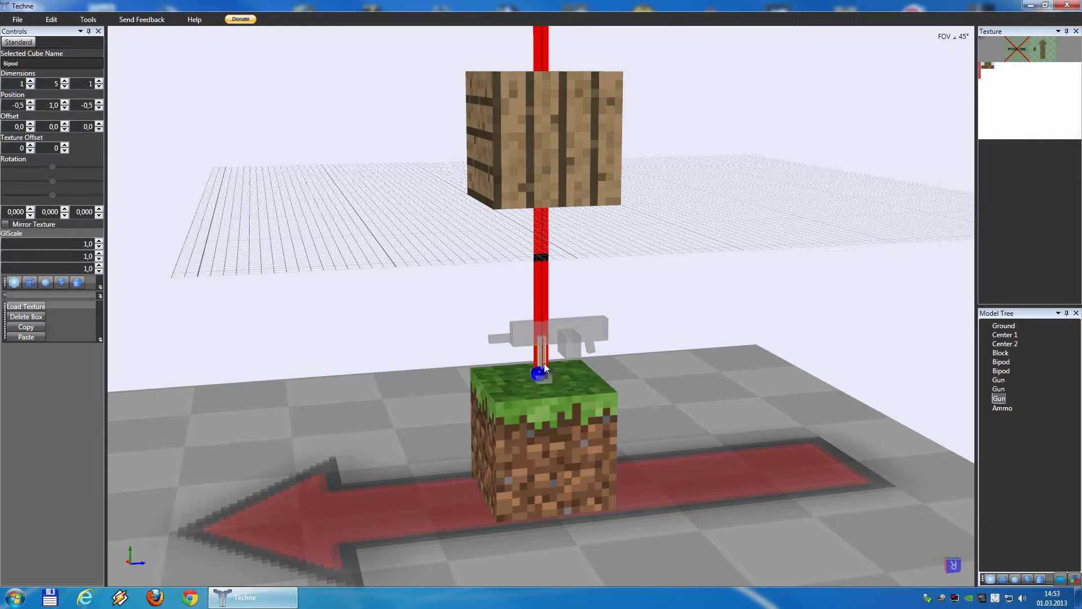
pyautogui.click(514, 334)
pyautogui.click(499, 337)
pyautogui.click(593, 348)
pyautogui.click(509, 342)
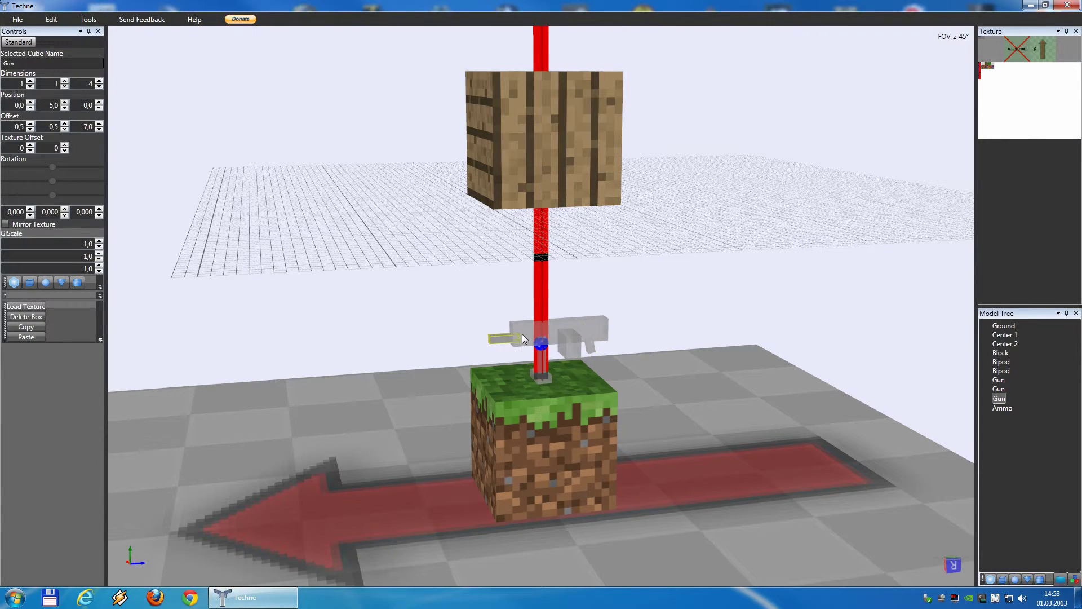
pyautogui.click(593, 346)
pyautogui.click(570, 350)
pyautogui.click(506, 337)
pyautogui.click(536, 336)
pyautogui.click(591, 346)
pyautogui.click(573, 346)
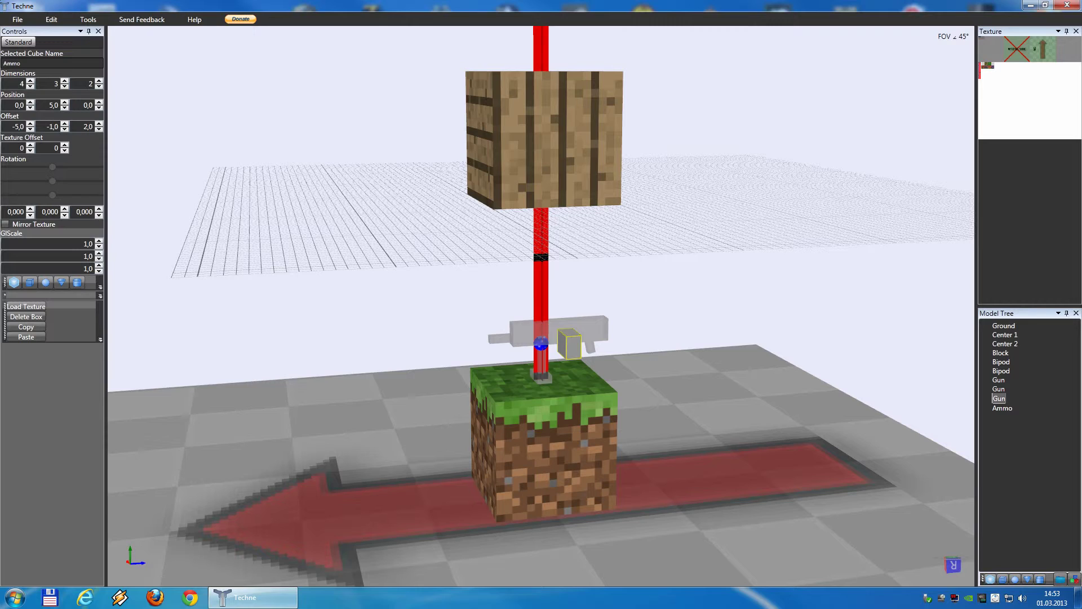
pyautogui.moveTo(30, 105); pyautogui.dragTo(92, 104)
pyautogui.moveTo(14, 106); pyautogui.dragTo(45, 117)
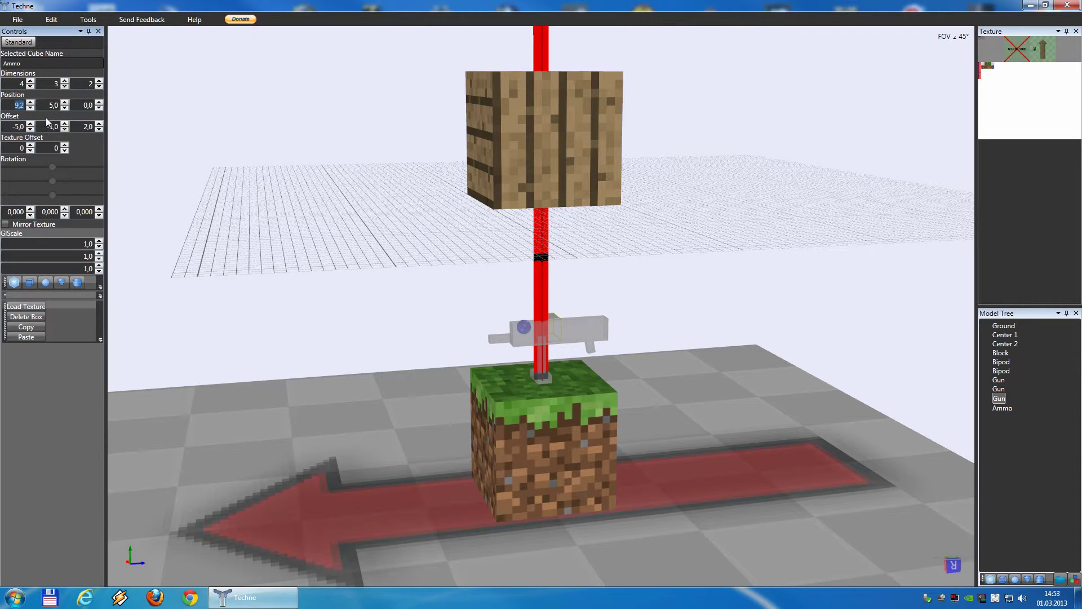
pyautogui.write('0')
pyautogui.press('Return')
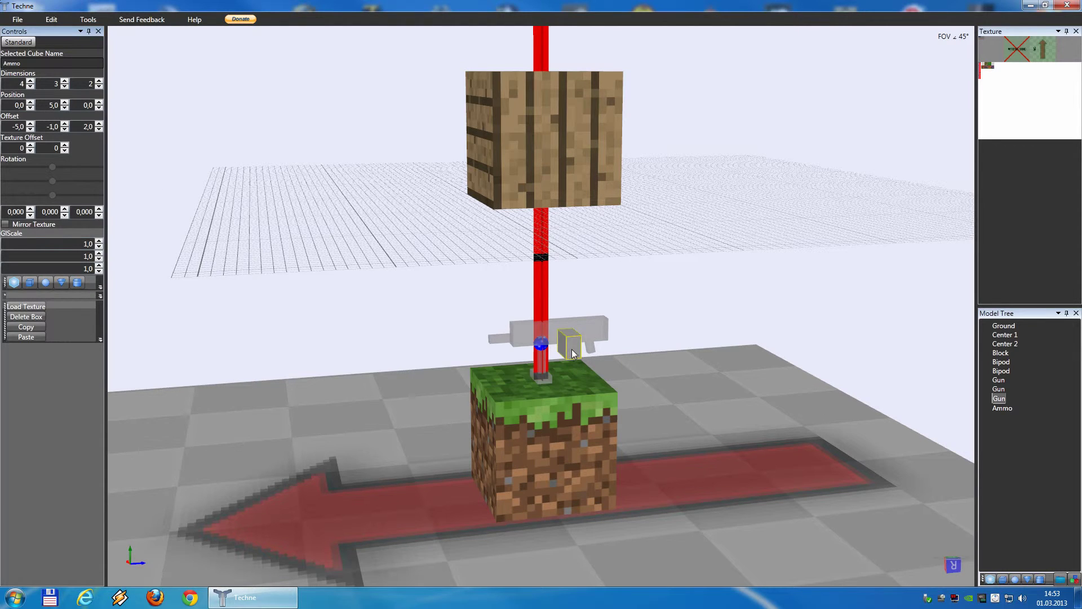
# - Save As Tutorial MG.tcn in the Manus Vehicle Pack 1.0 folder
pyautogui.click(18, 20)
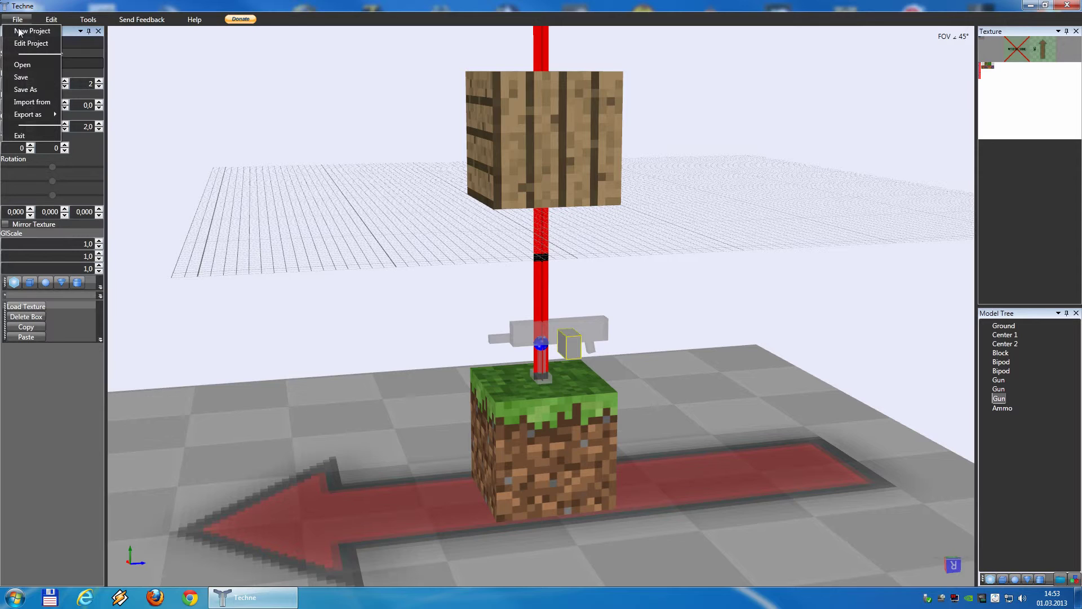
pyautogui.click(26, 87)
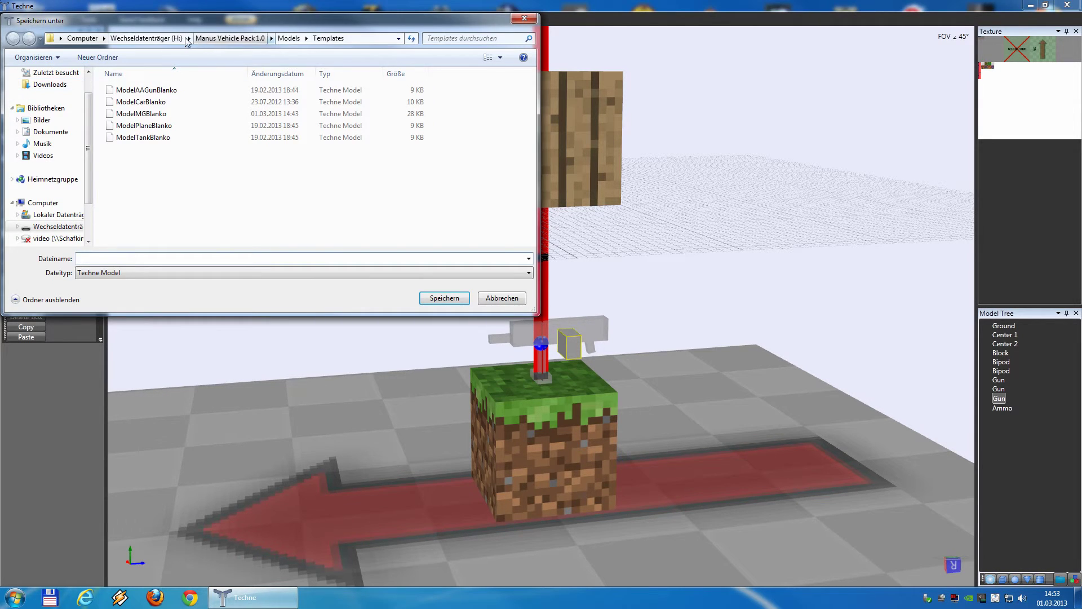
pyautogui.click(230, 38)
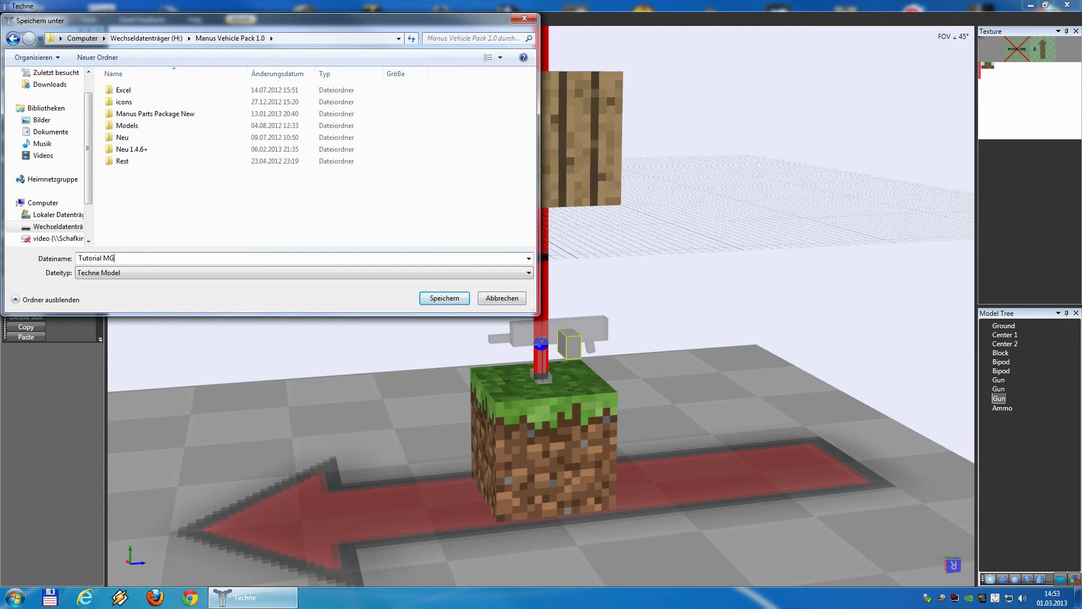
pyautogui.press('Return')
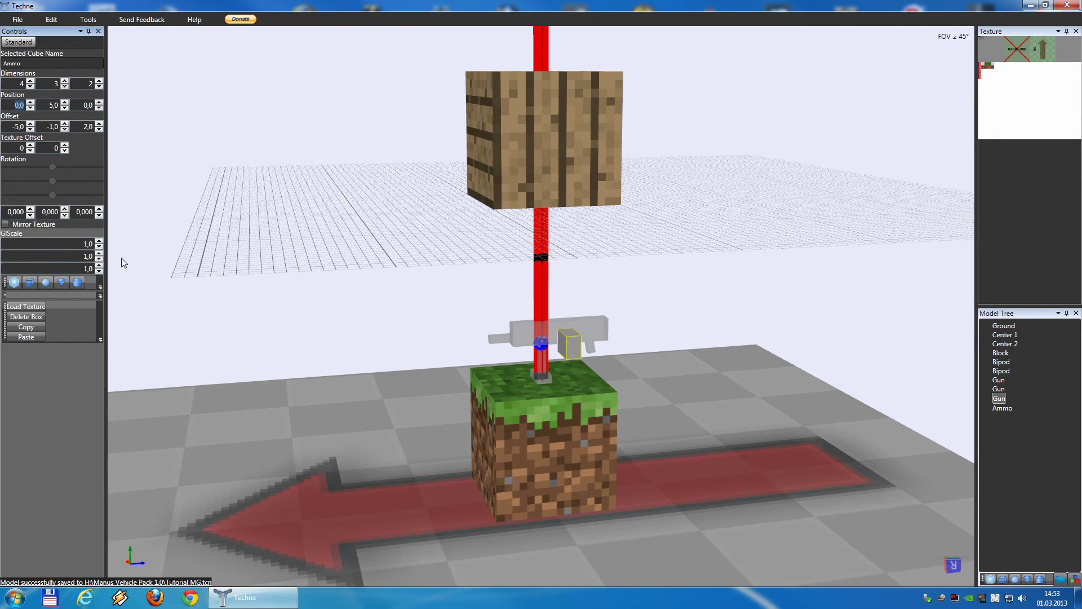